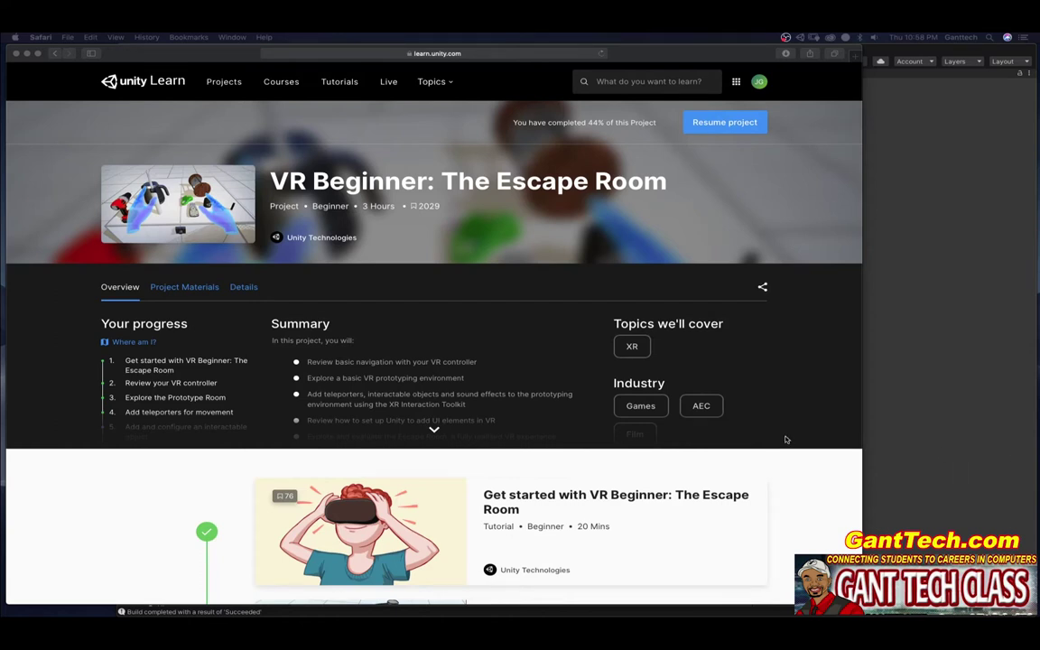
Scroll the VR Beginner project page and continue to the interactable-object tutorial
{"action": "scroll", "coordinate": [634, 472], "scroll_direction": "down", "scroll_amount": 6}
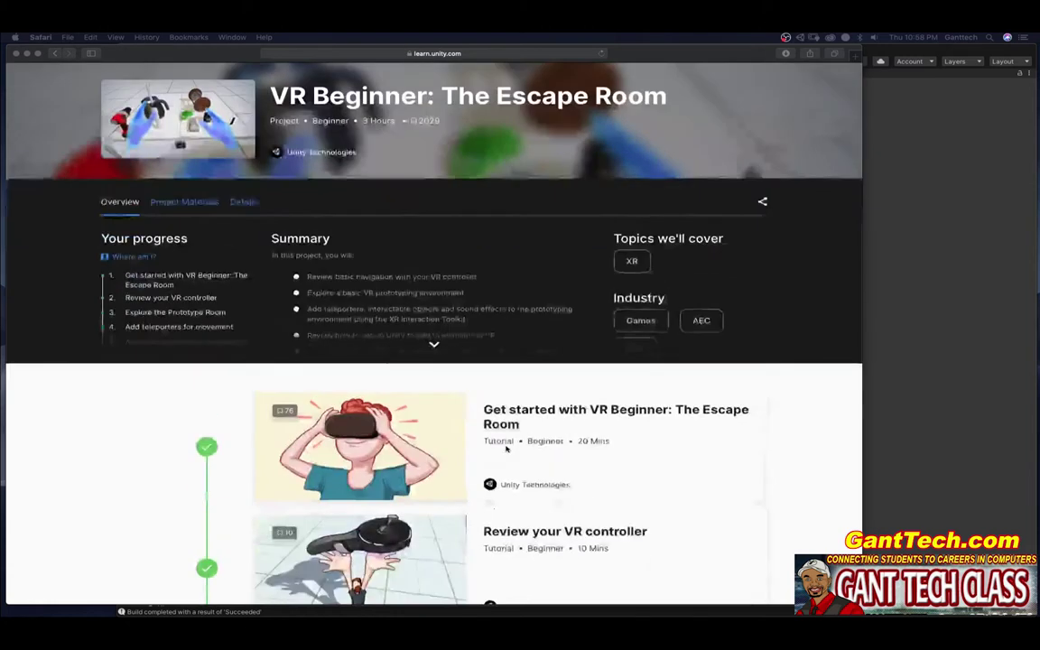
{"action": "scroll", "coordinate": [507, 449], "scroll_direction": "down", "scroll_amount": 6}
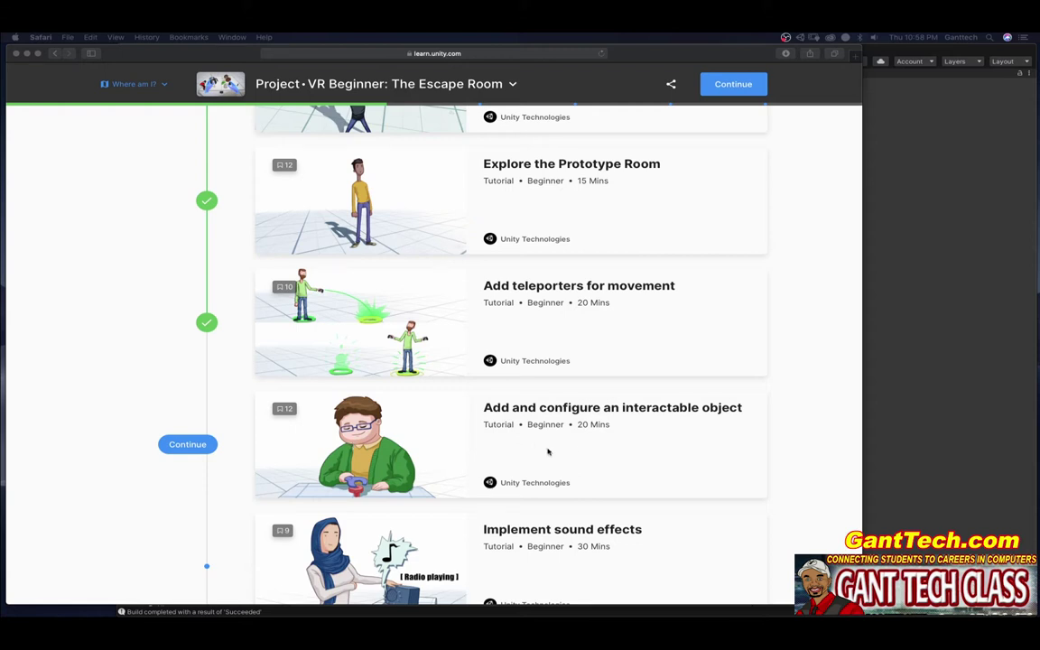
{"action": "left_click", "coordinate": [186, 444]}
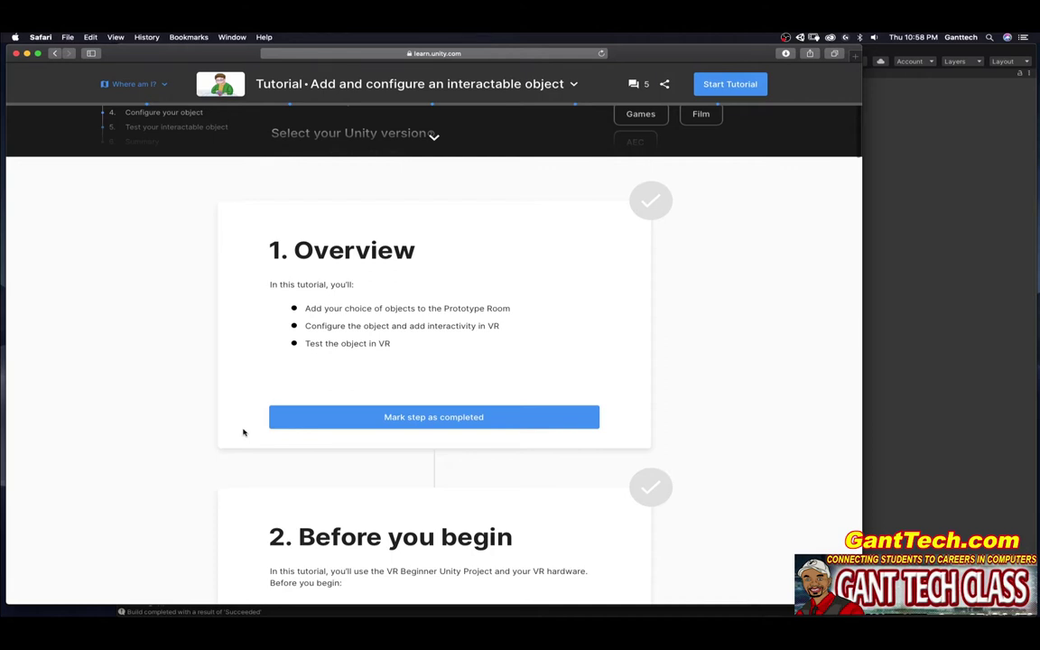
Mark the tutorial's Overview and Before you begin steps as completed
{"action": "left_click", "coordinate": [414, 418]}
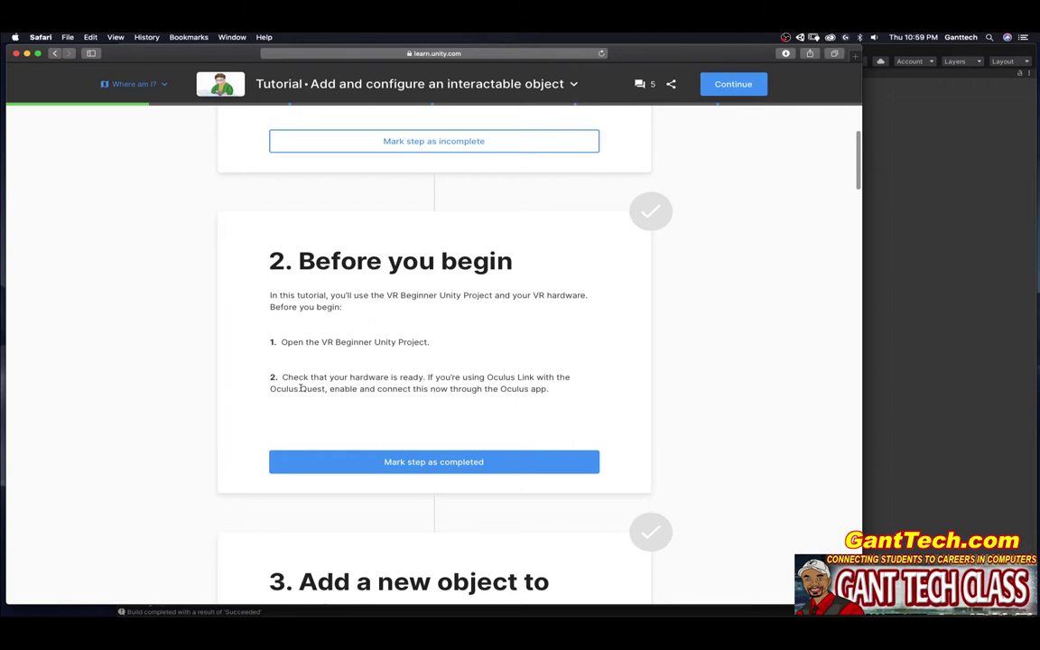
{"action": "left_click_drag", "start_coordinate": [488, 378], "coordinate": [529, 375]}
{"action": "left_click", "coordinate": [434, 463]}
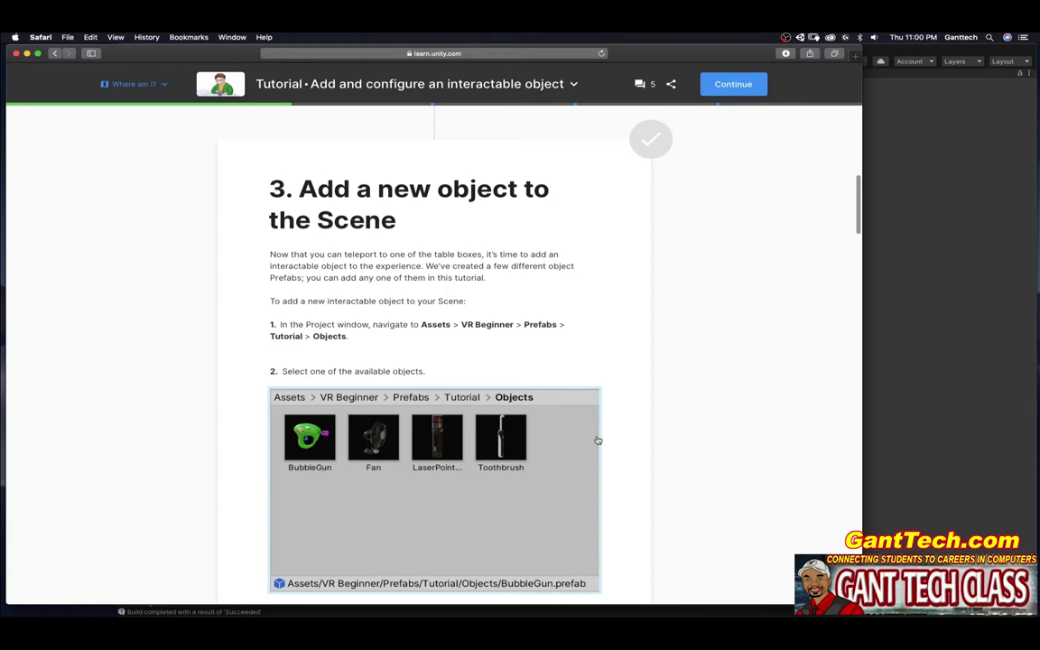
Browse the Project window to Assets > VR Beginner > Prefabs > Tutorial > Objects
{"action": "left_click", "coordinate": [881, 446]}
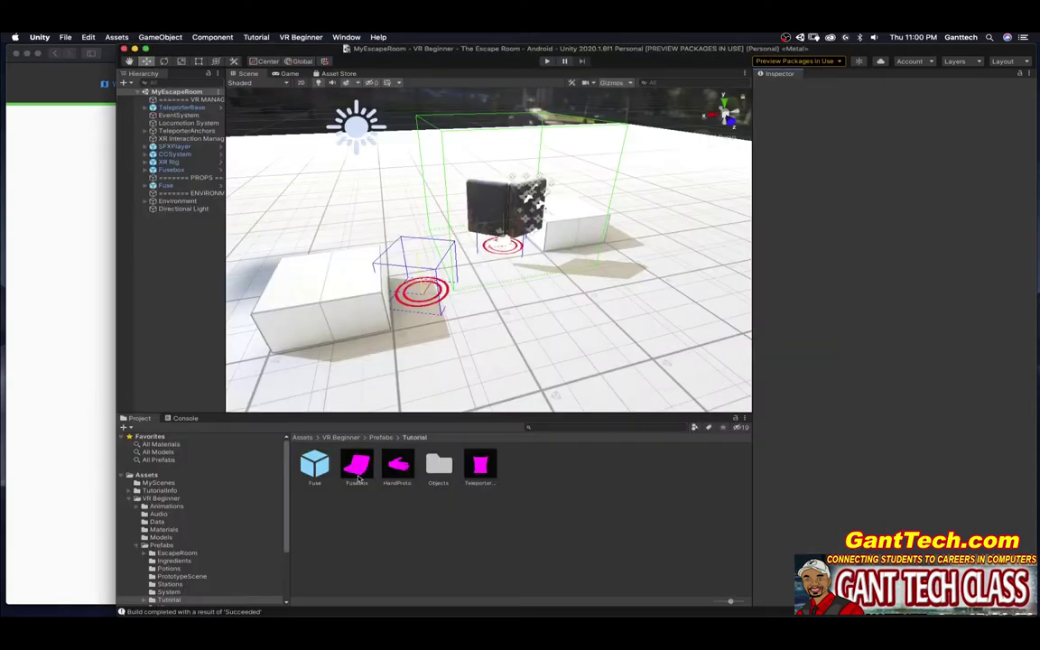
{"action": "left_click", "coordinate": [146, 475]}
{"action": "double_click", "coordinate": [479, 465]}
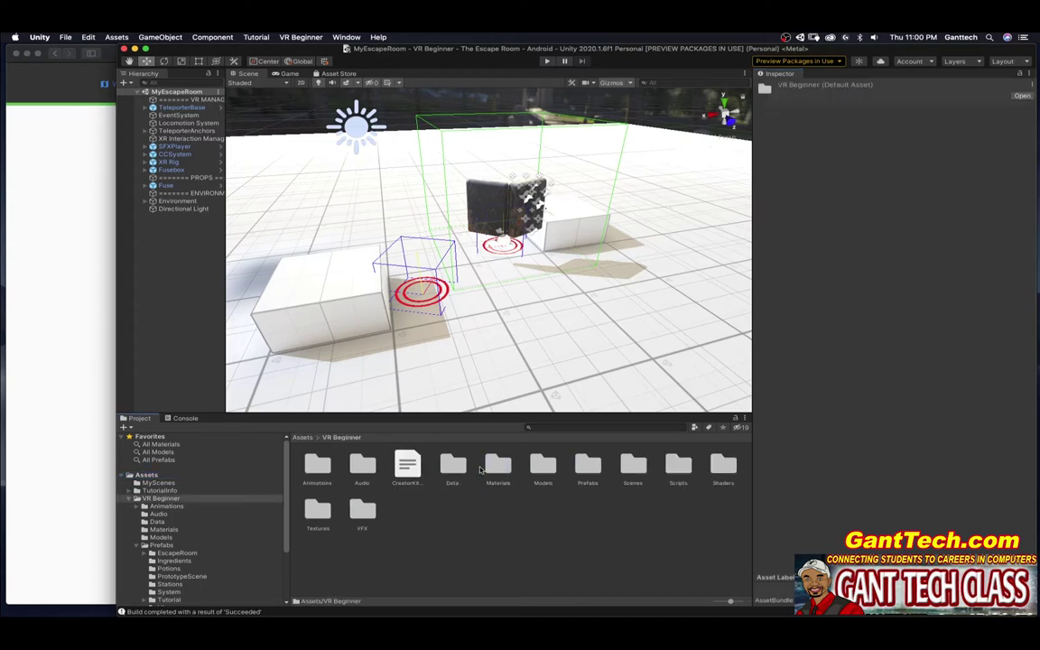
{"action": "double_click", "coordinate": [592, 466]}
{"action": "double_click", "coordinate": [560, 466]}
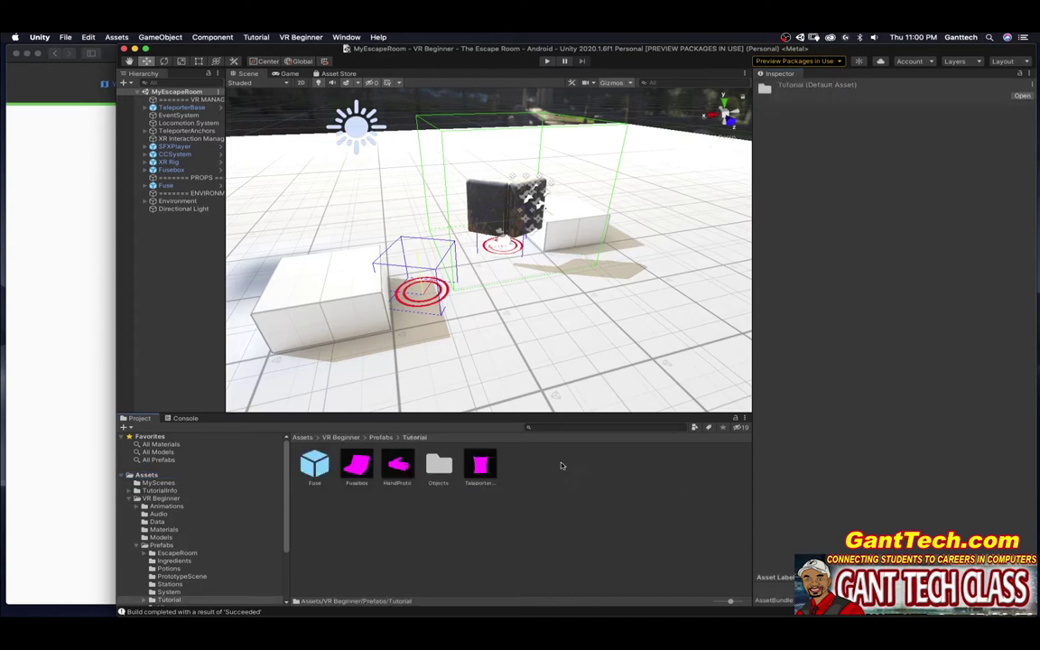
{"action": "double_click", "coordinate": [439, 464]}
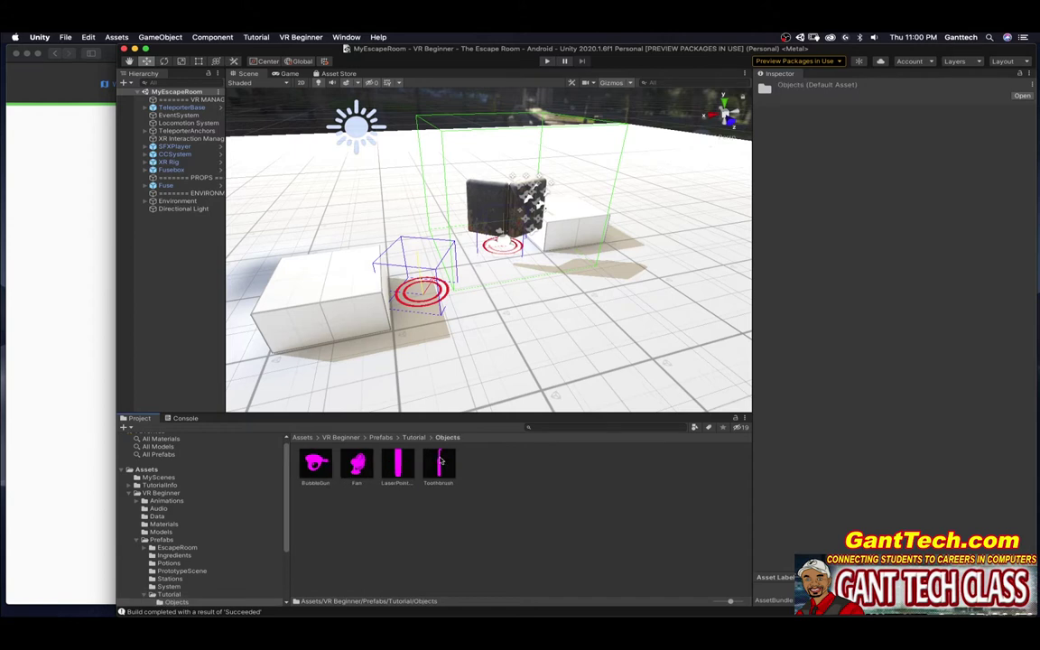
{"action": "left_click", "coordinate": [24, 406]}
Read tutorial steps 3–5 on placing and saving the object, then return to Unity
{"action": "scroll", "coordinate": [356, 452], "scroll_direction": "down", "scroll_amount": 3}
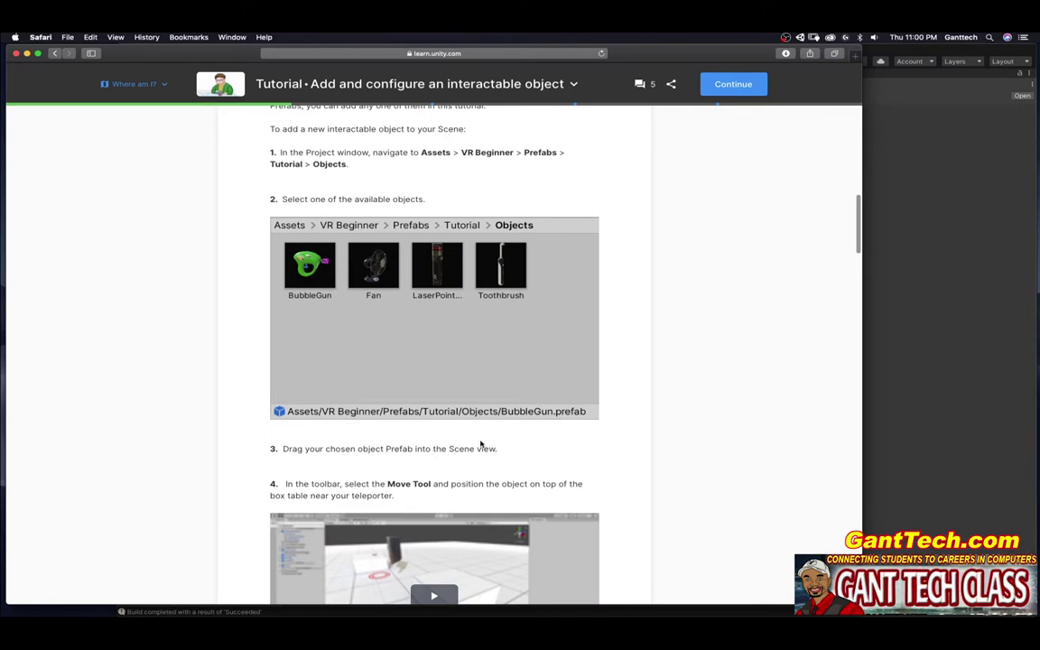
{"action": "scroll", "coordinate": [482, 444], "scroll_direction": "down", "scroll_amount": 4}
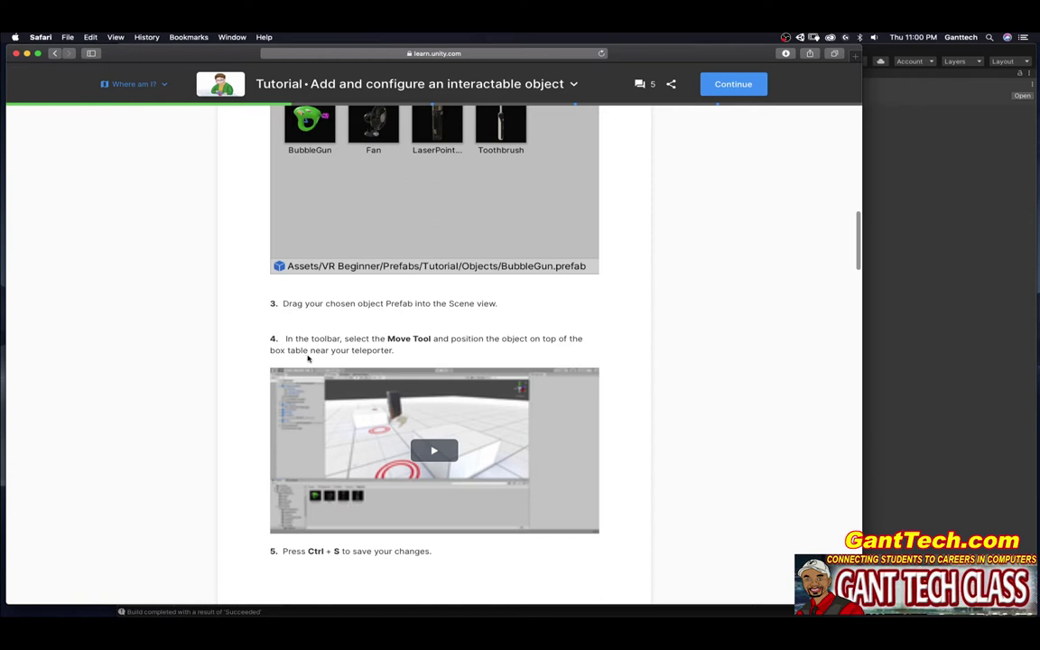
{"action": "left_click", "coordinate": [940, 425]}
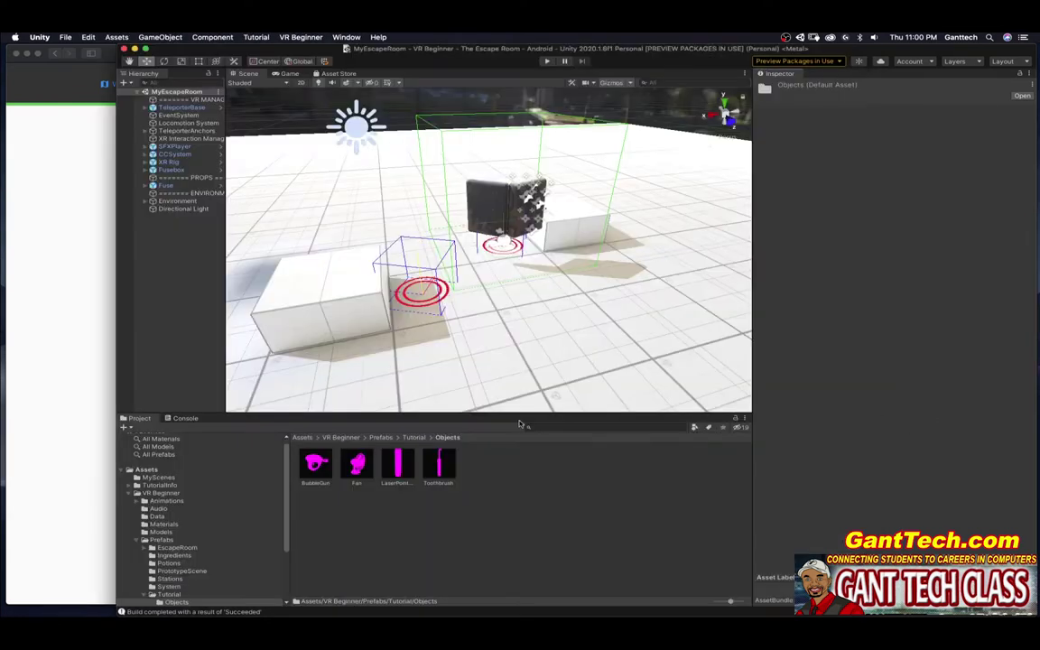
Drag the BubbleGun, Fan, LaserPointer and Toothbrush prefabs into the Scene
{"action": "left_click_drag", "start_coordinate": [316, 464], "coordinate": [397, 340]}
{"action": "left_click_drag", "start_coordinate": [357, 462], "coordinate": [444, 345]}
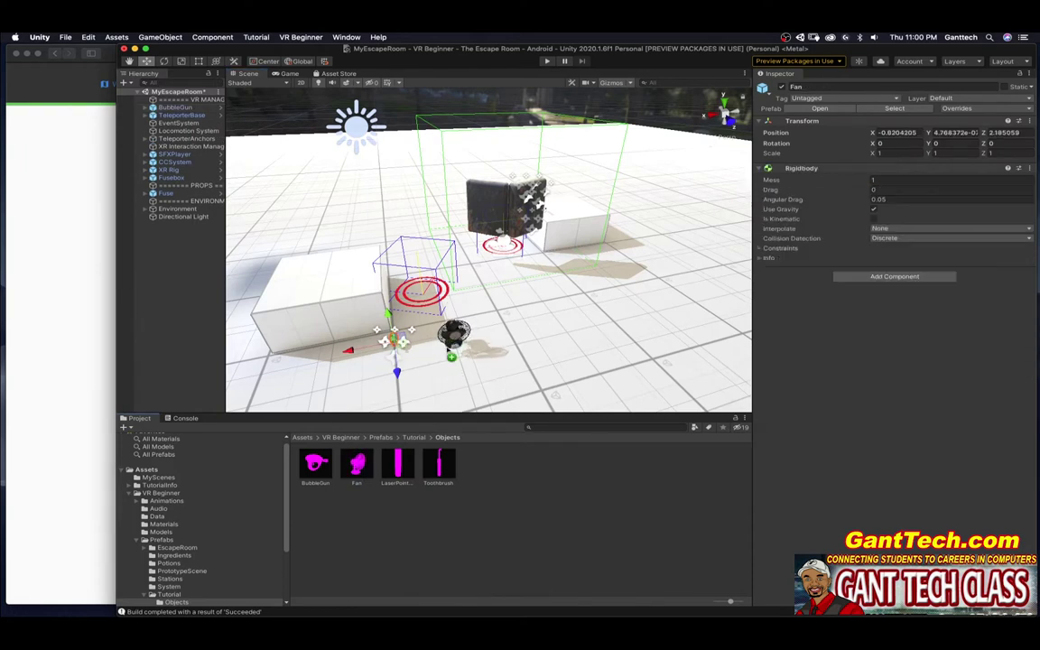
{"action": "left_click_drag", "start_coordinate": [397, 464], "coordinate": [325, 354]}
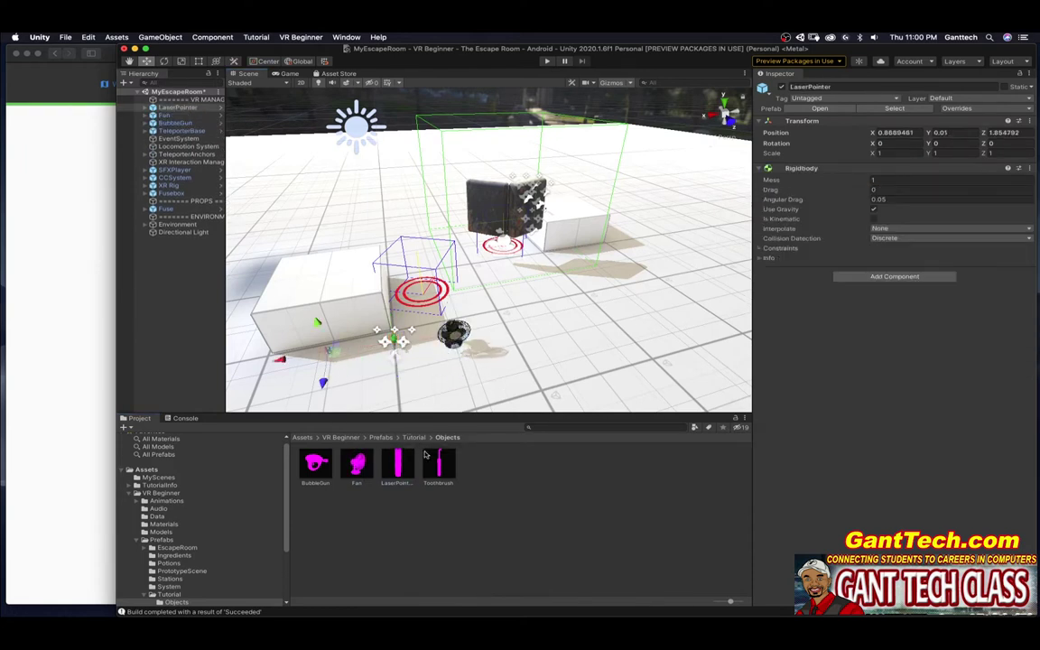
{"action": "left_click_drag", "start_coordinate": [439, 465], "coordinate": [370, 352]}
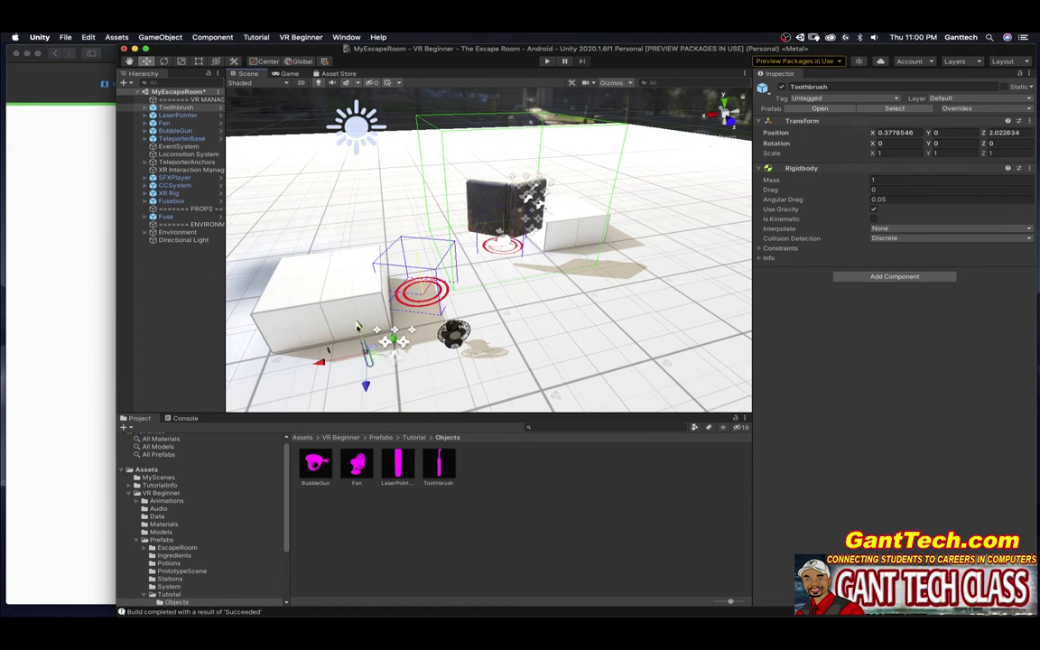
{"action": "left_click", "coordinate": [72, 287]}
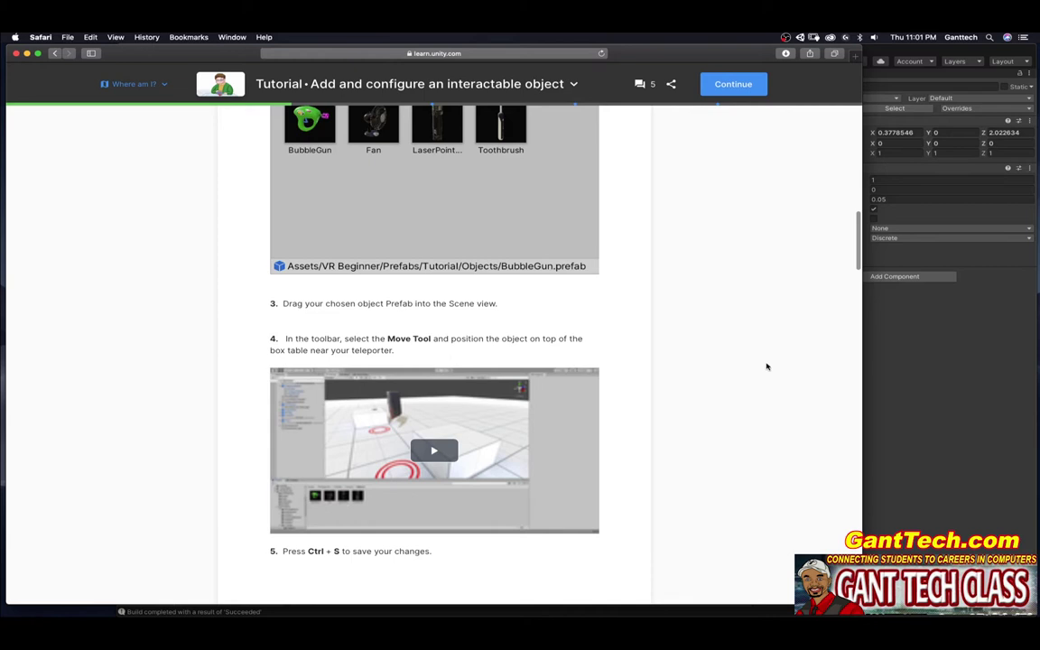
{"action": "left_click", "coordinate": [869, 350]}
Move the toothbrush, fan, BubbleGun and LaserPointer into place on and beside the box table
{"action": "scroll", "coordinate": [443, 338], "scroll_direction": "up", "scroll_amount": 2}
{"action": "left_click_drag", "start_coordinate": [443, 338], "coordinate": [262, 144], "text": "alt"}
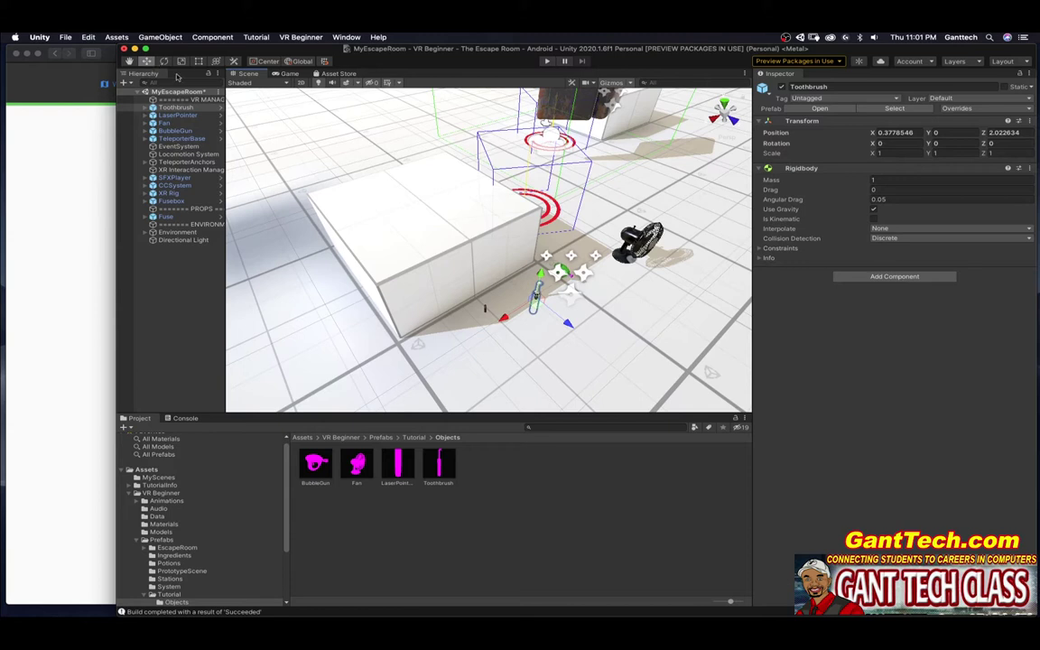
{"action": "left_click_drag", "start_coordinate": [551, 318], "coordinate": [476, 119]}
{"action": "left_click", "coordinate": [636, 240]}
{"action": "left_click_drag", "start_coordinate": [636, 240], "coordinate": [406, 162]}
{"action": "left_click", "coordinate": [563, 271]}
{"action": "left_click_drag", "start_coordinate": [562, 271], "coordinate": [373, 210]}
{"action": "left_click", "coordinate": [485, 300]}
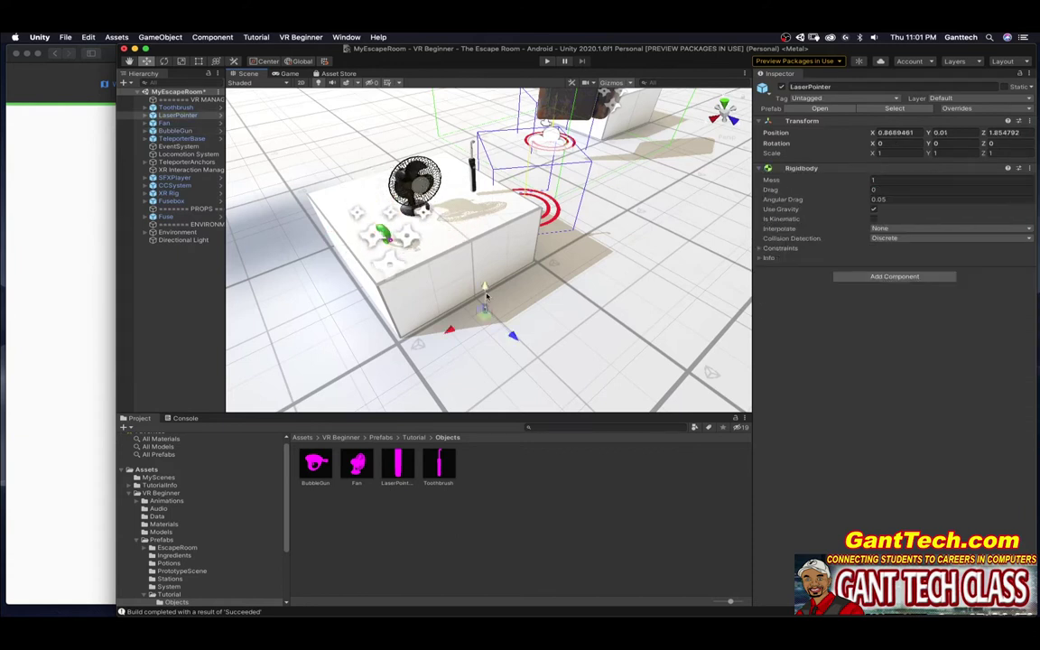
{"action": "left_click_drag", "start_coordinate": [485, 289], "coordinate": [464, 192]}
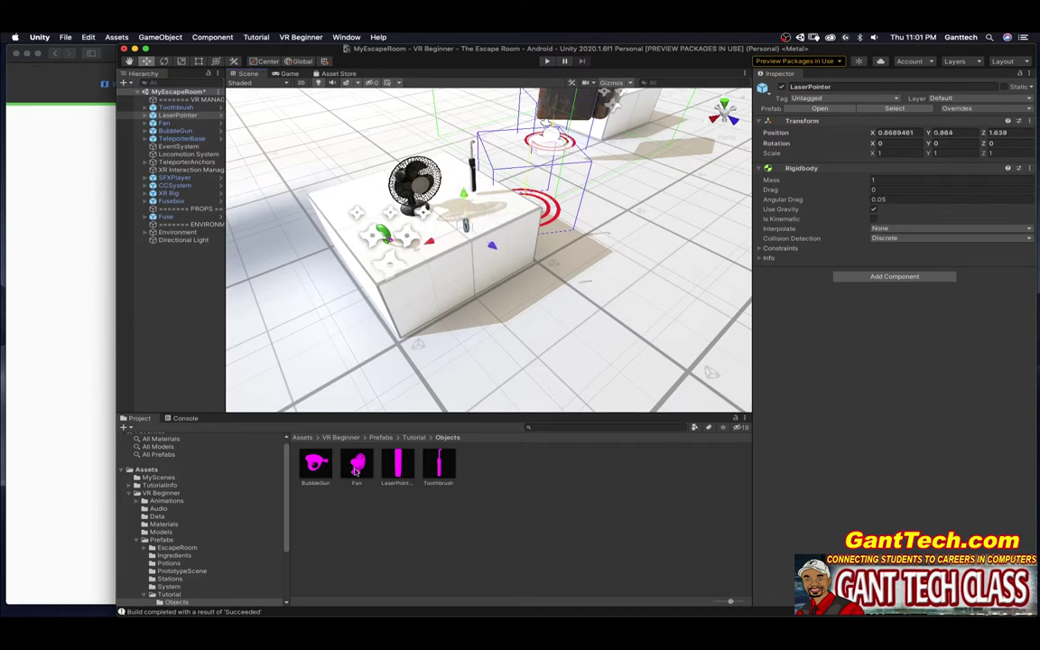
Add a second fan, two more BubbleGuns and two more toothbrushes onto the box table
{"action": "left_click_drag", "start_coordinate": [357, 465], "coordinate": [351, 206]}
{"action": "left_click_drag", "start_coordinate": [466, 162], "coordinate": [444, 155]}
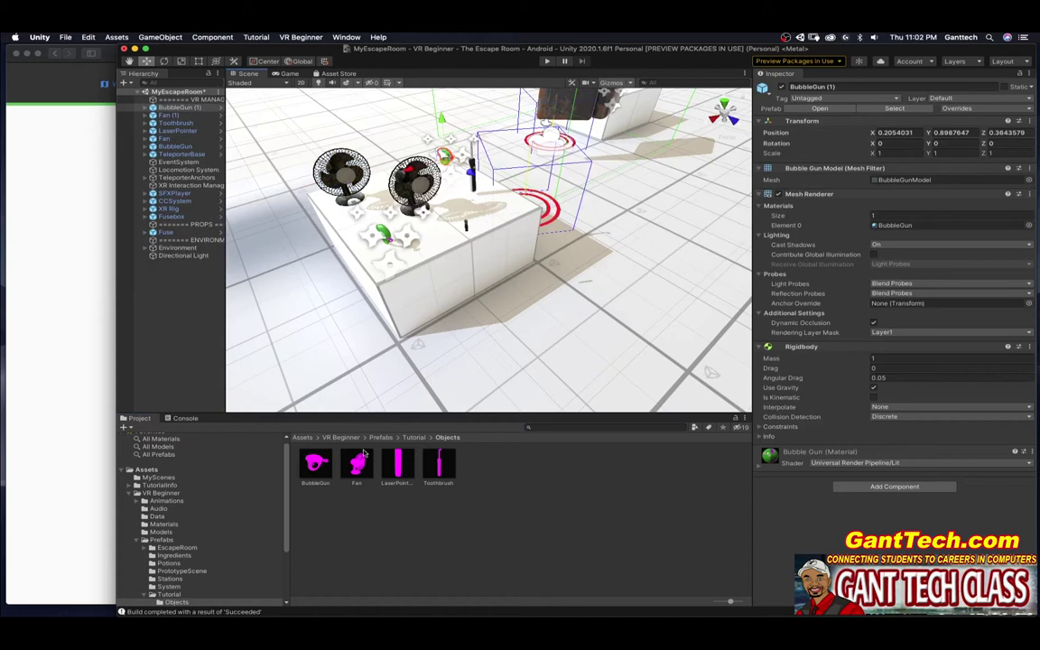
{"action": "left_click_drag", "start_coordinate": [315, 464], "coordinate": [488, 192]}
{"action": "left_click_drag", "start_coordinate": [445, 472], "coordinate": [444, 181]}
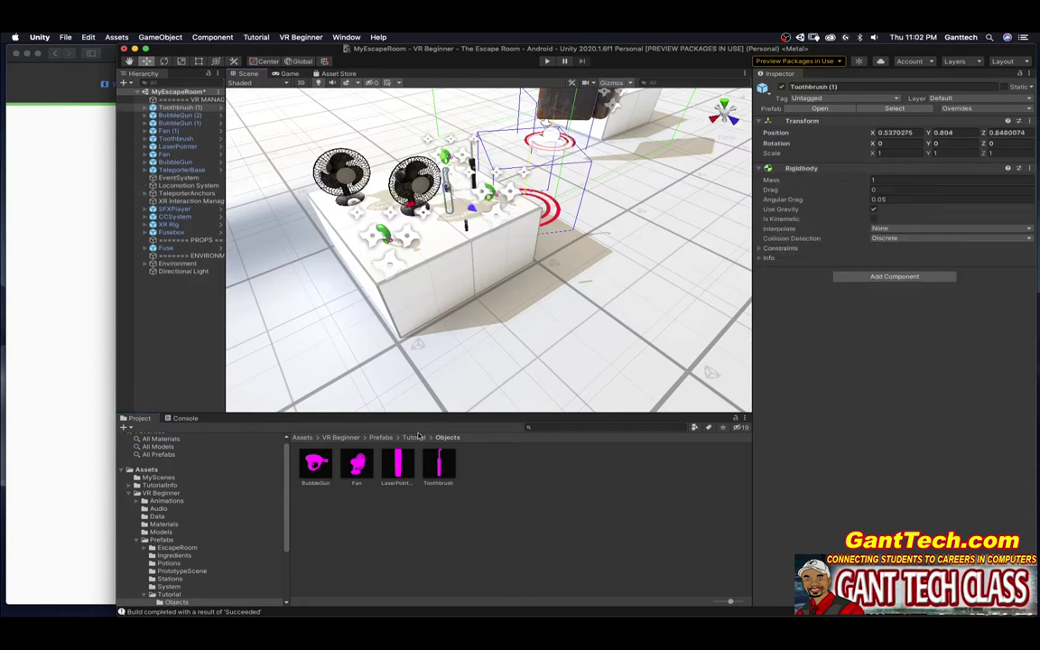
{"action": "left_click_drag", "start_coordinate": [439, 465], "coordinate": [384, 149]}
{"action": "middle_click_drag", "start_coordinate": [384, 149], "coordinate": [567, 264]}
{"action": "left_click_drag", "start_coordinate": [548, 256], "coordinate": [547, 215]}
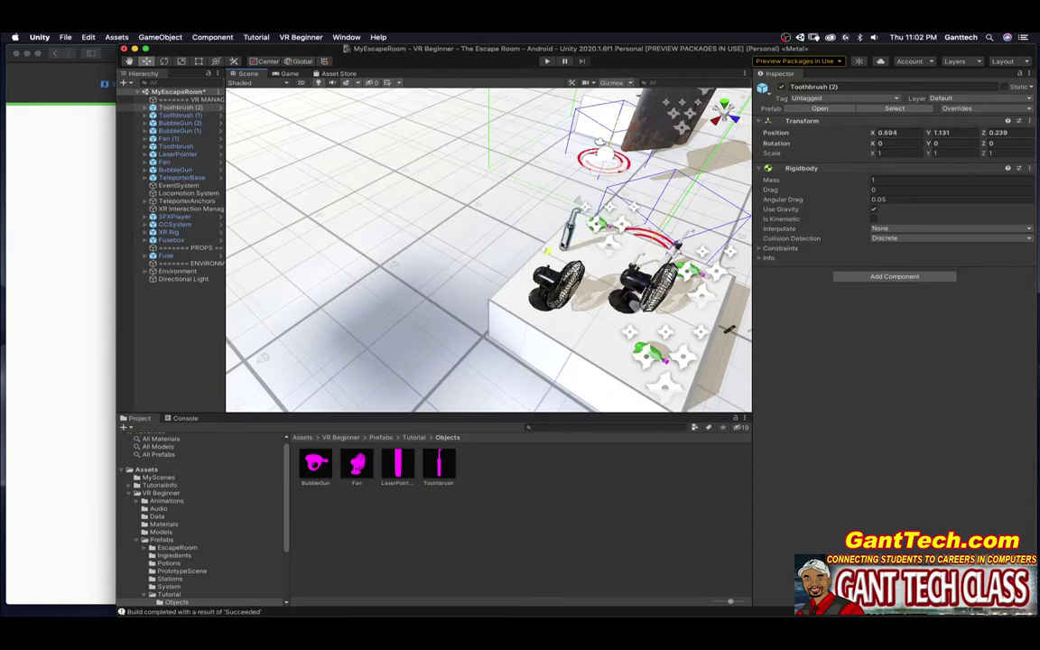
{"action": "left_click_drag", "start_coordinate": [451, 234], "coordinate": [225, 325], "text": "alt"}
Save the MyEscapeRoom scene with File > Save
{"action": "left_click", "coordinate": [82, 313]}
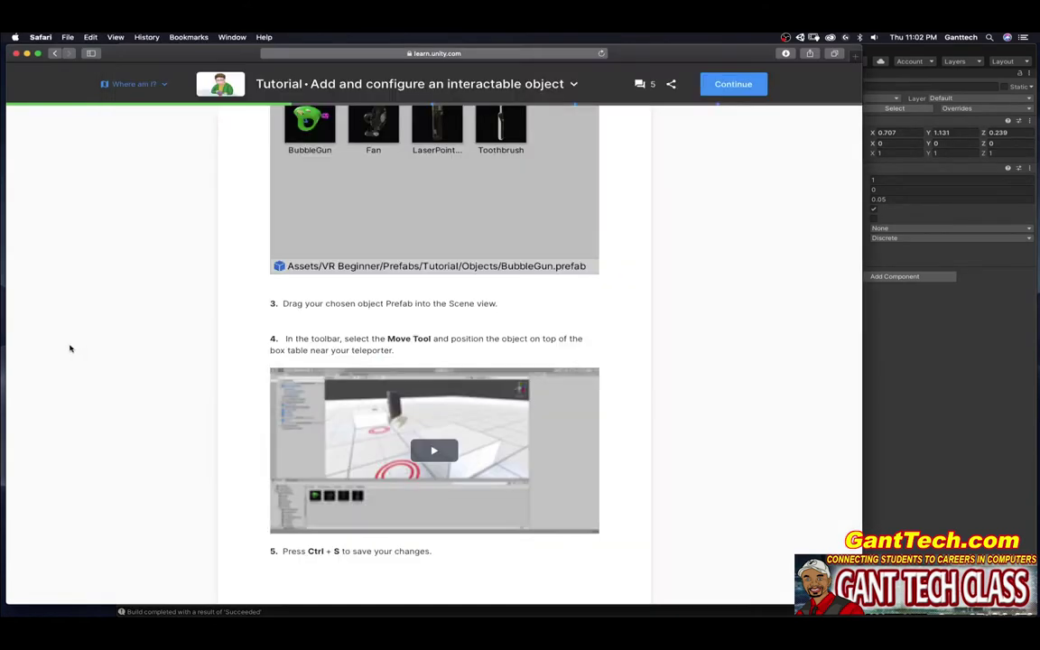
{"action": "scroll", "coordinate": [287, 545], "scroll_direction": "down", "scroll_amount": 1}
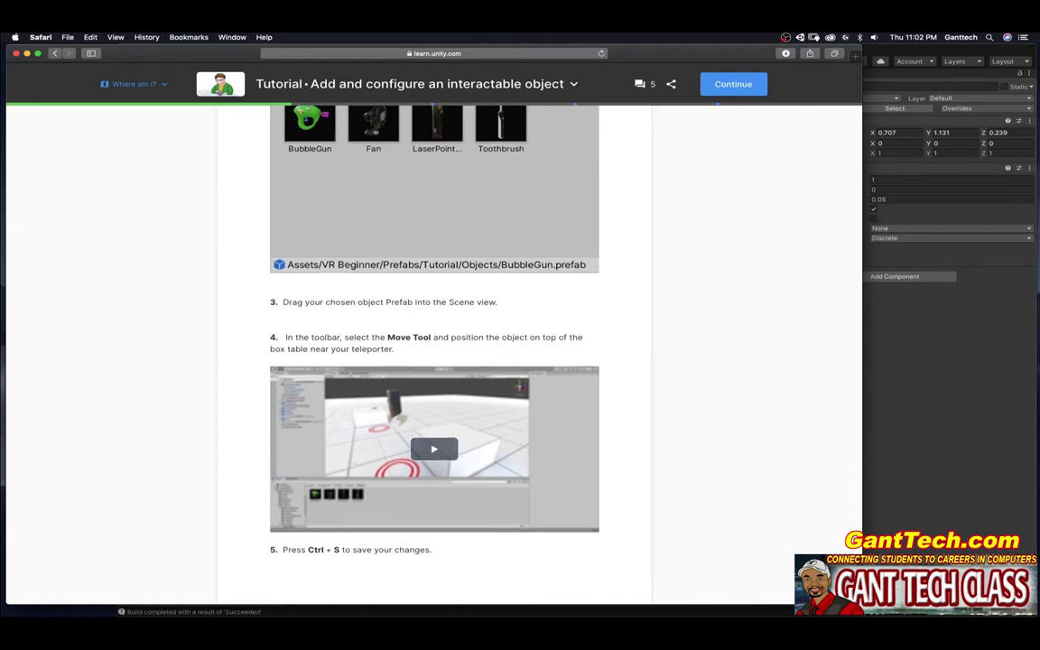
{"action": "left_click", "coordinate": [886, 494]}
{"action": "left_click", "coordinate": [66, 38]}
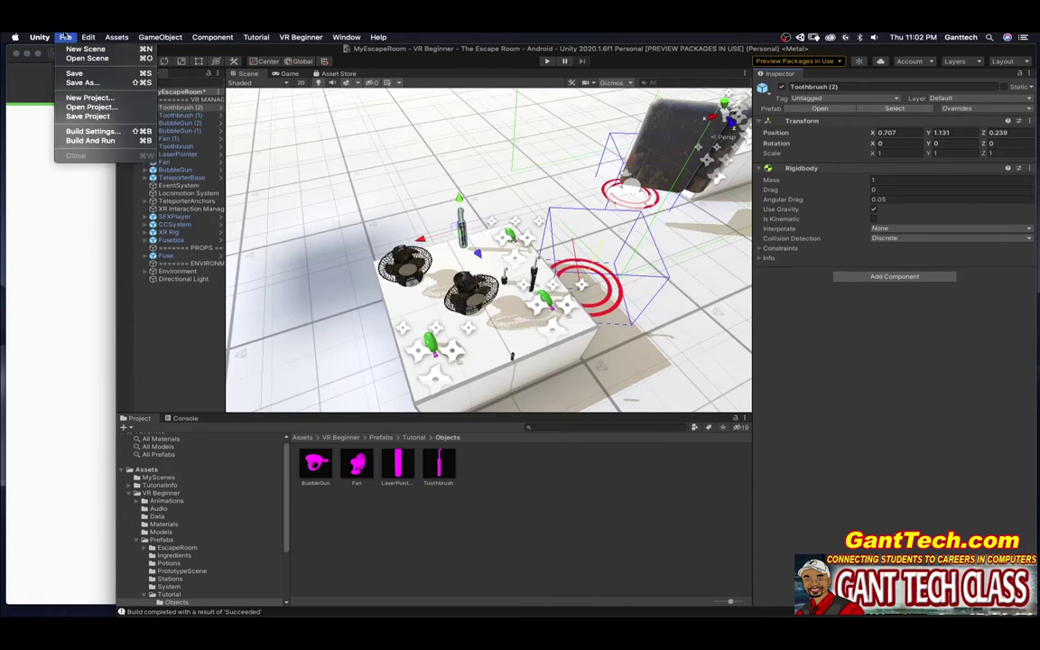
{"action": "left_click", "coordinate": [81, 80]}
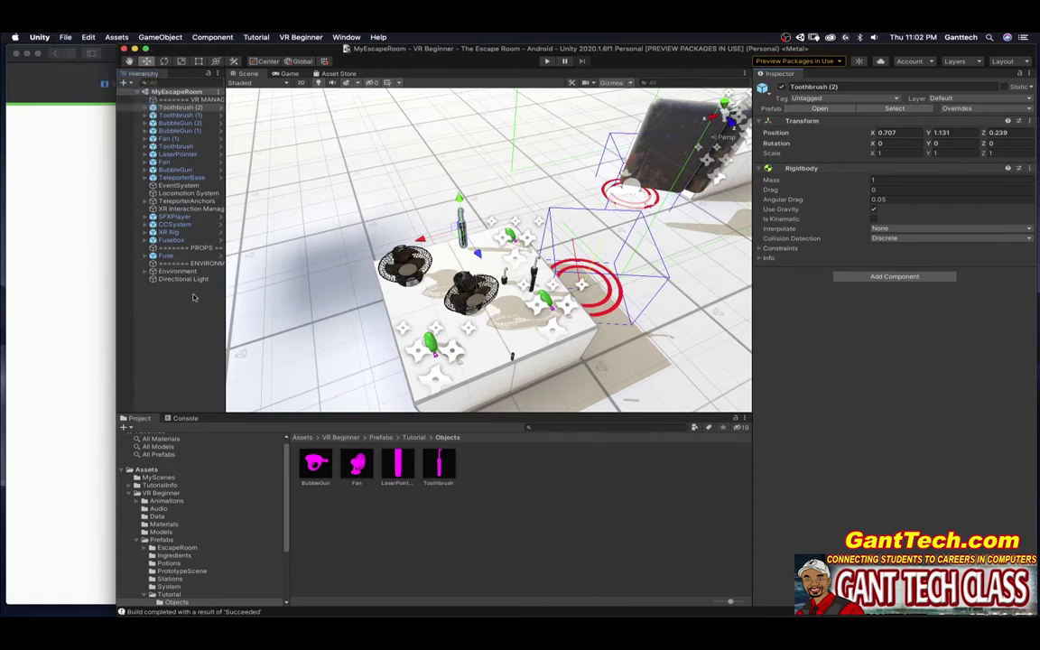
Mark the object-placement step completed and read step 4, 'Configure your object'
{"action": "left_click", "coordinate": [74, 363]}
{"action": "scroll", "coordinate": [181, 343], "scroll_direction": "down", "scroll_amount": 5}
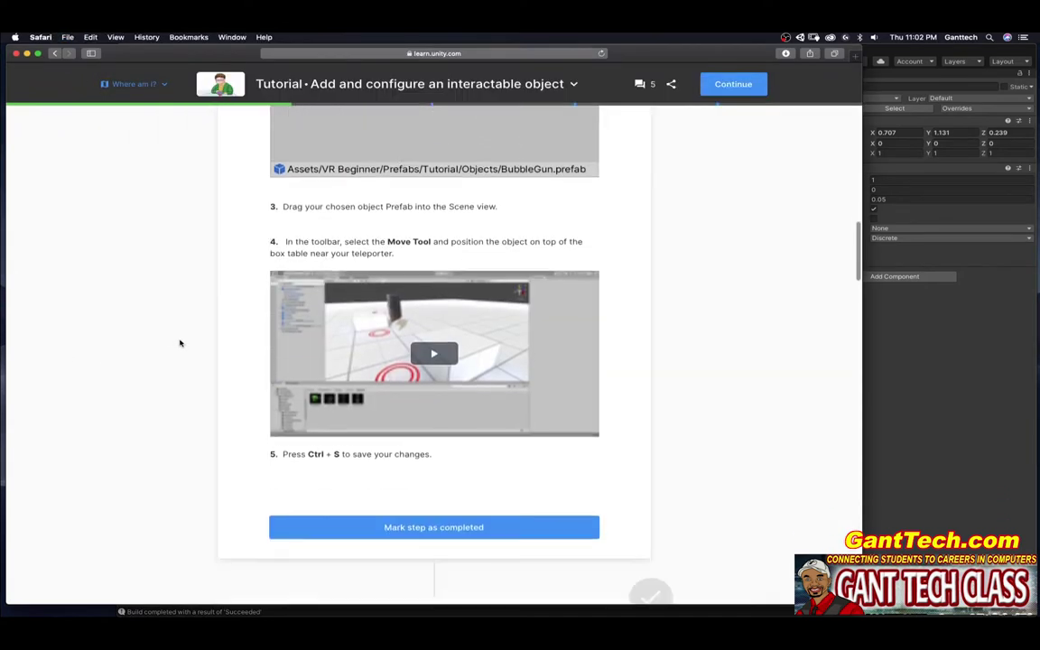
{"action": "left_click", "coordinate": [400, 385]}
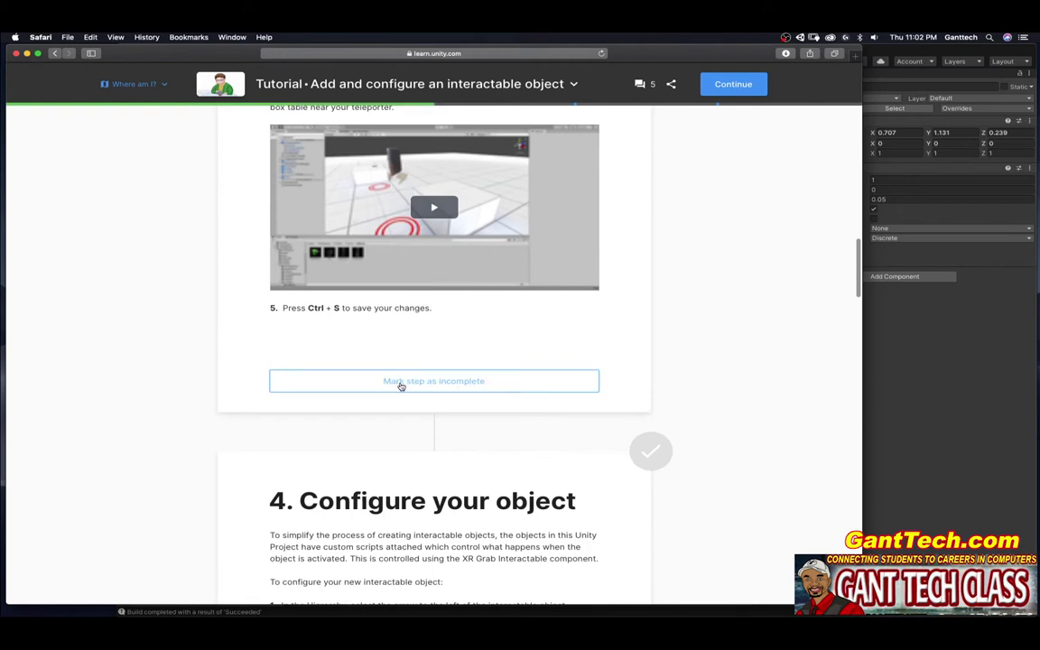
{"action": "scroll", "coordinate": [421, 403], "scroll_direction": "down", "scroll_amount": 2}
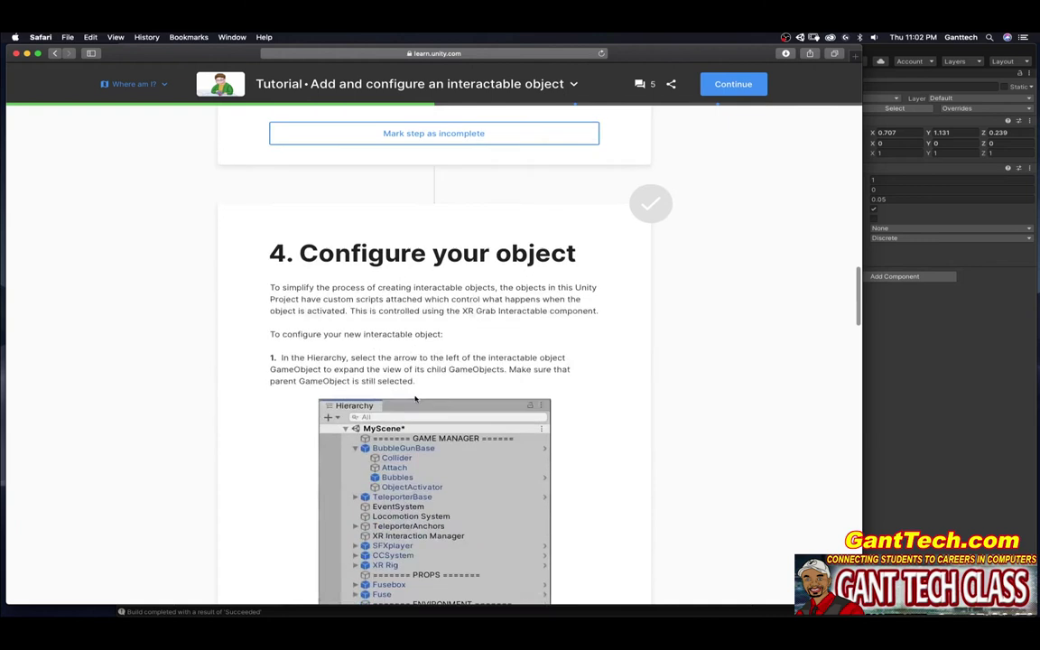
{"action": "scroll", "coordinate": [415, 398], "scroll_direction": "down", "scroll_amount": 1}
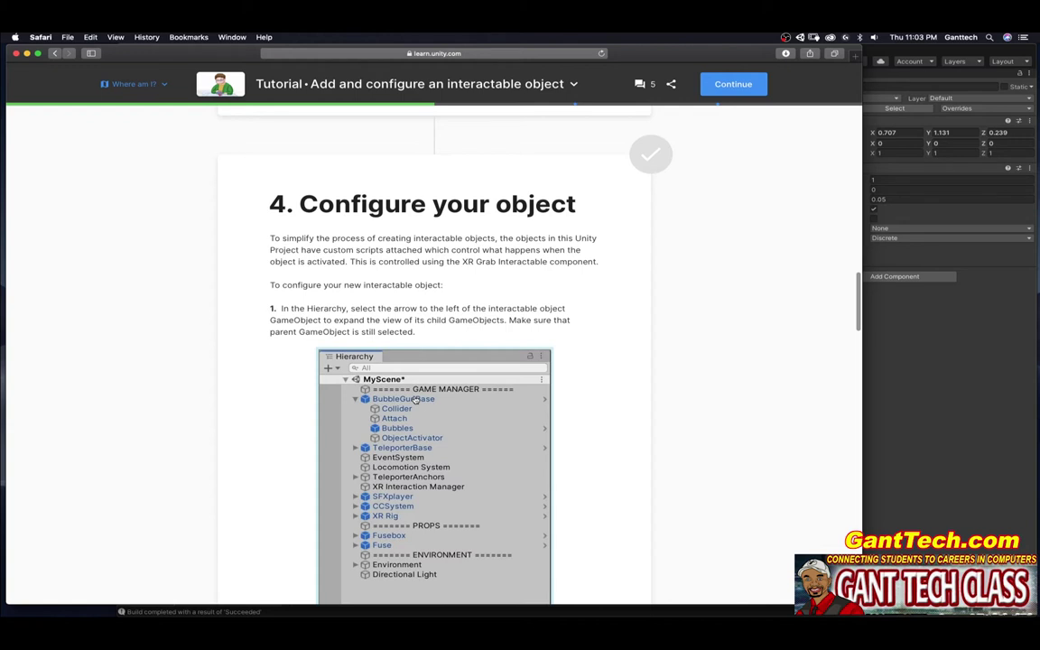
{"action": "left_click", "coordinate": [866, 415]}
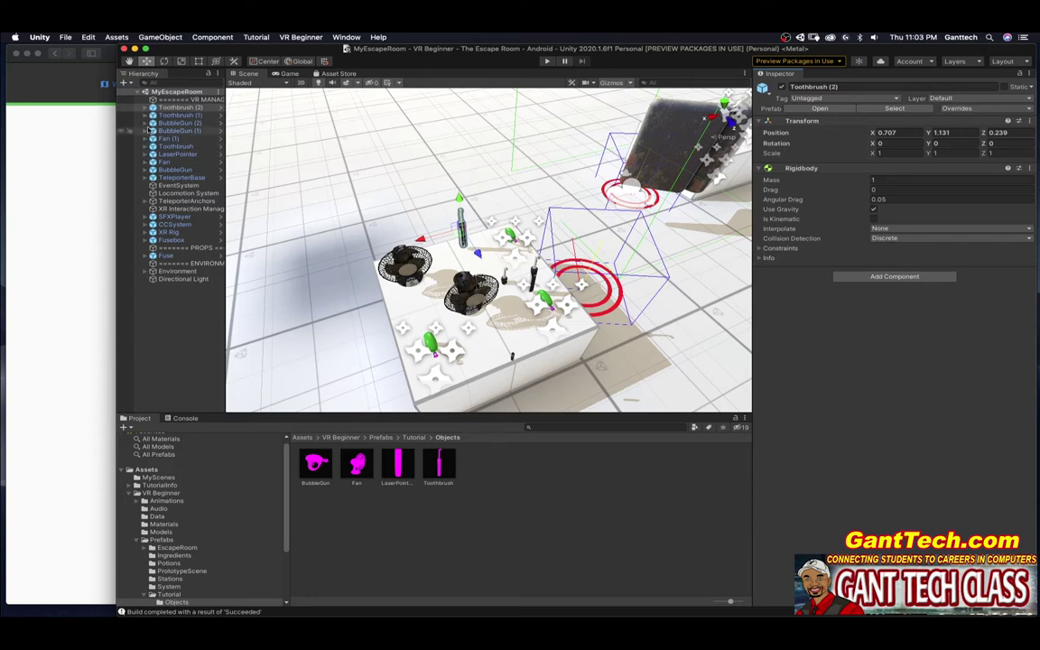
Expand and select BubbleGun (2) in the Hierarchy, then read the add-component instructions
{"action": "left_click", "coordinate": [145, 123]}
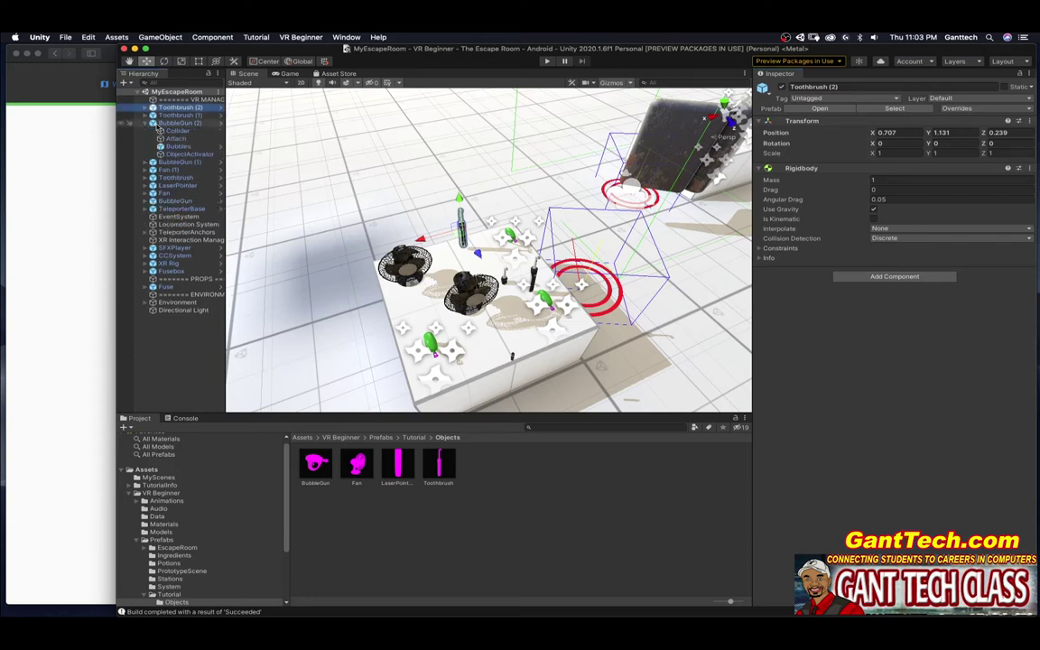
{"action": "left_click", "coordinate": [175, 123]}
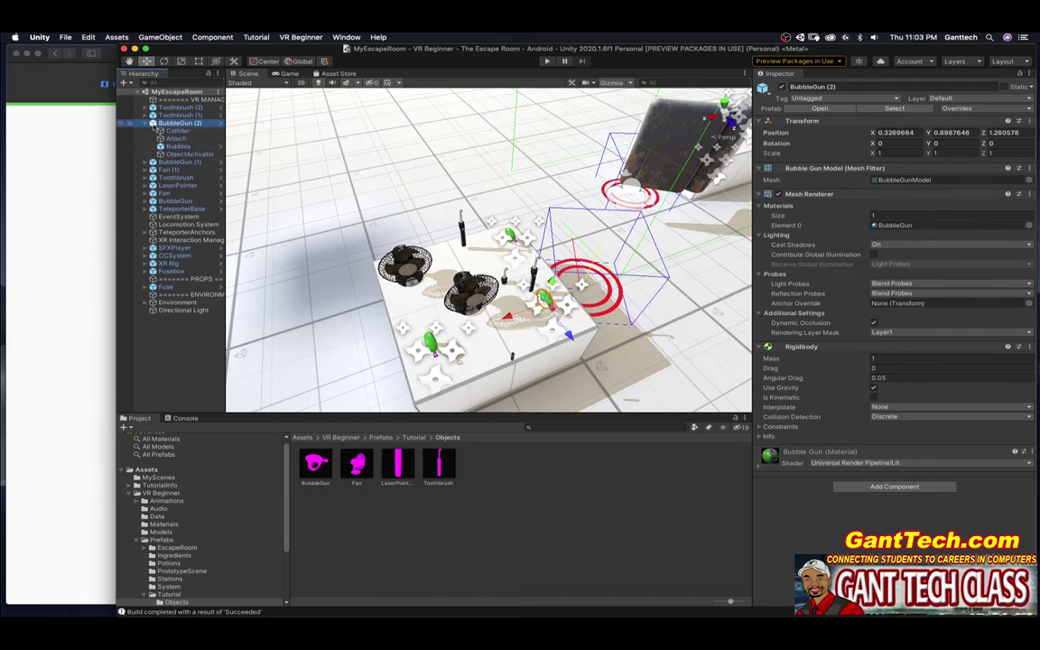
{"action": "left_click", "coordinate": [90, 278]}
{"action": "scroll", "coordinate": [419, 415], "scroll_direction": "down", "scroll_amount": 2}
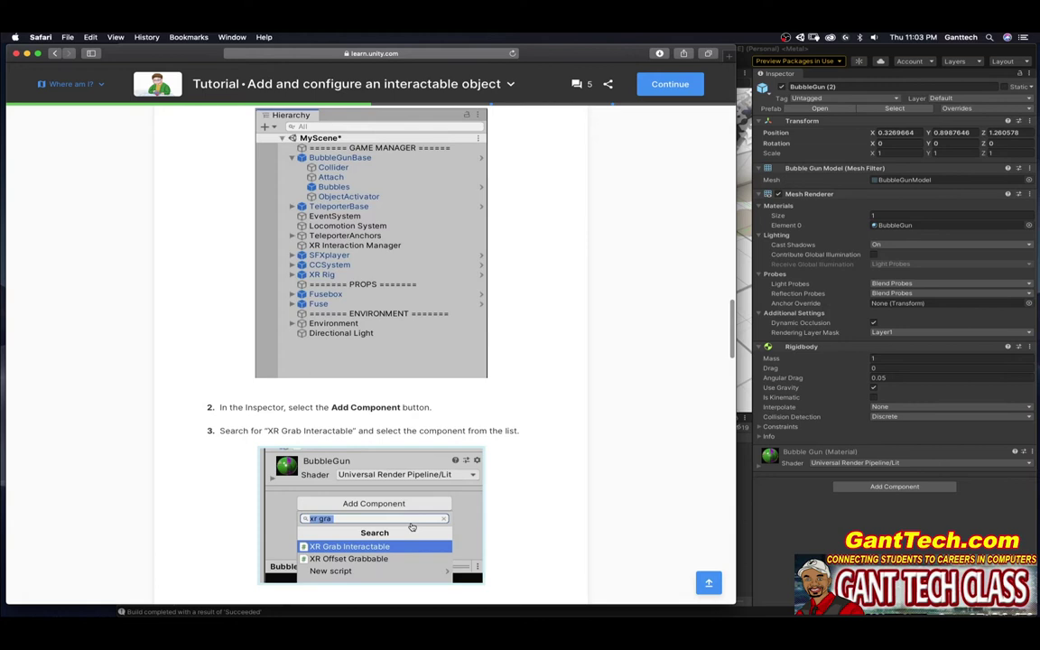
Add an XR Grab Interactable component to BubbleGun (2) by searching 'XR Grab'
{"action": "left_click", "coordinate": [869, 492]}
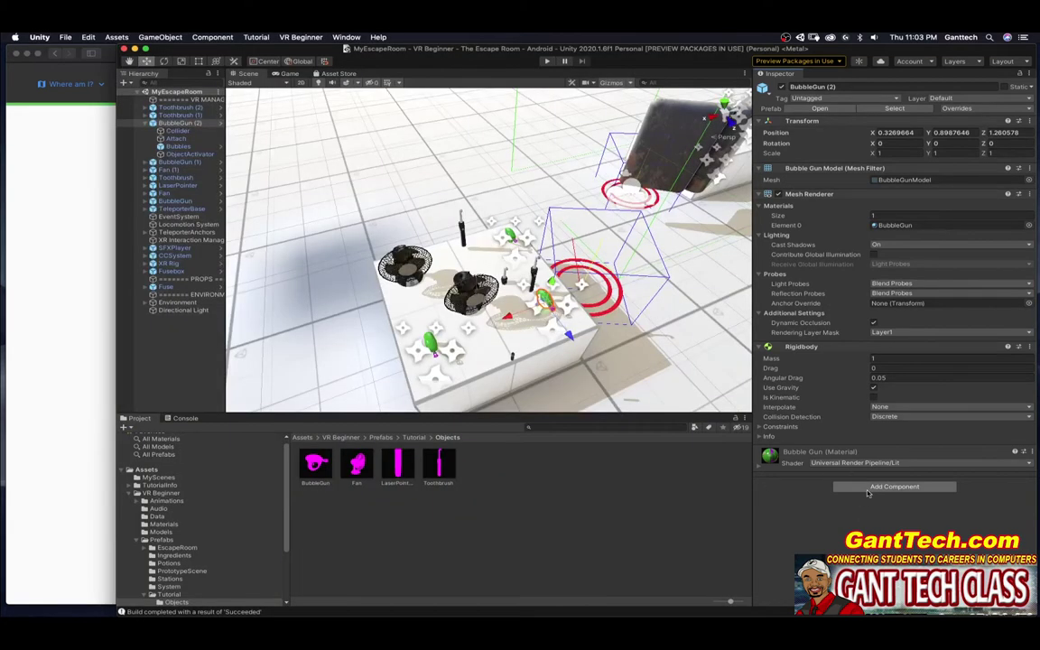
{"action": "left_click", "coordinate": [869, 490]}
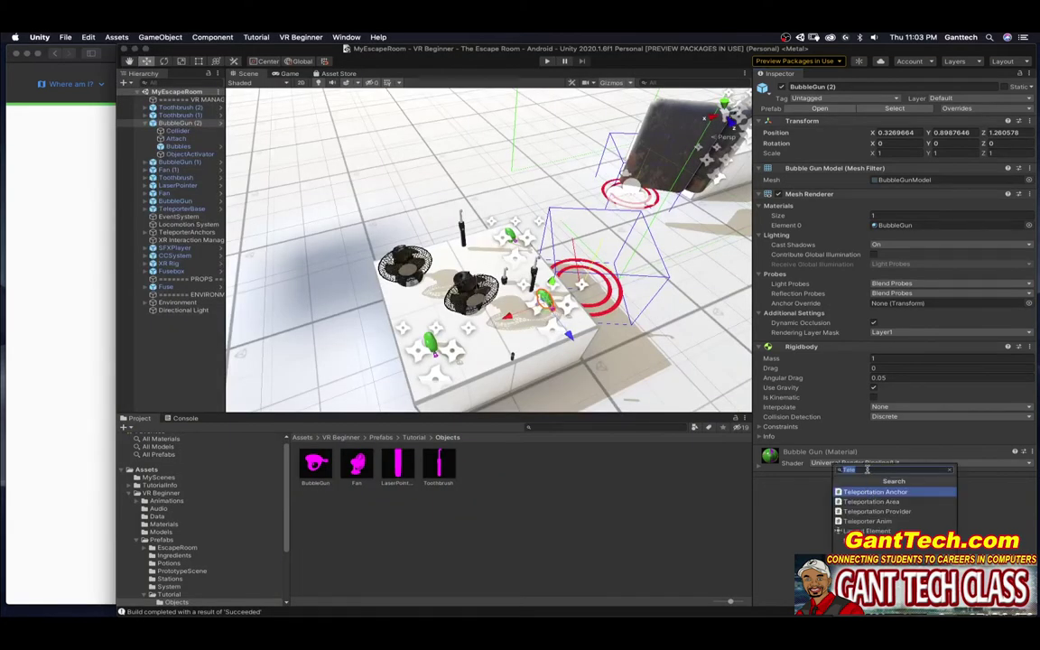
{"action": "type", "text": "XR Grab"}
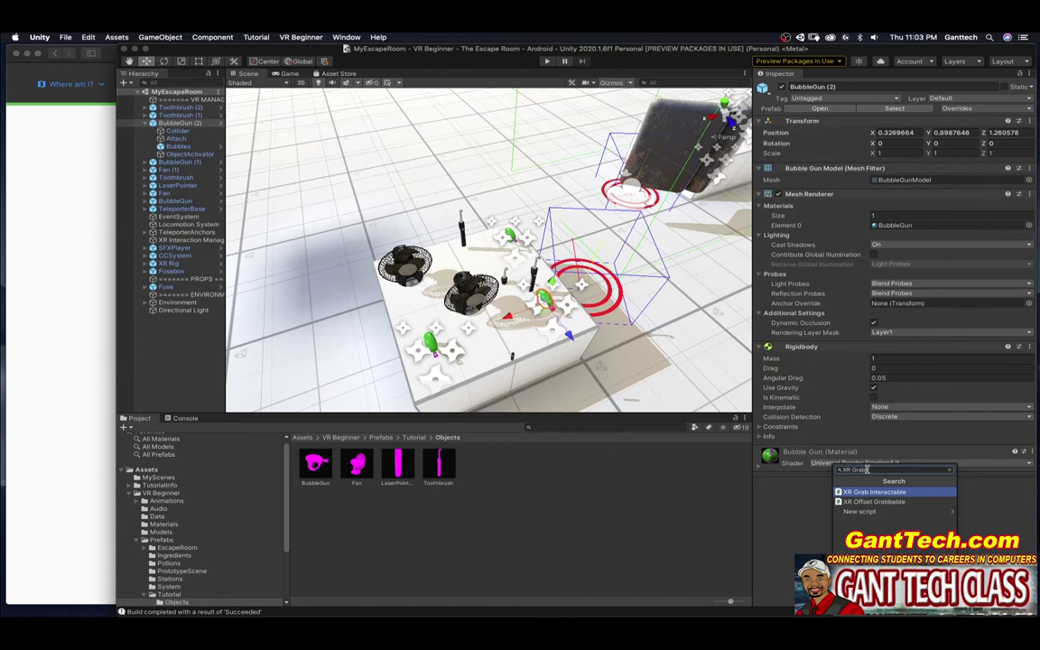
{"action": "left_click", "coordinate": [875, 493]}
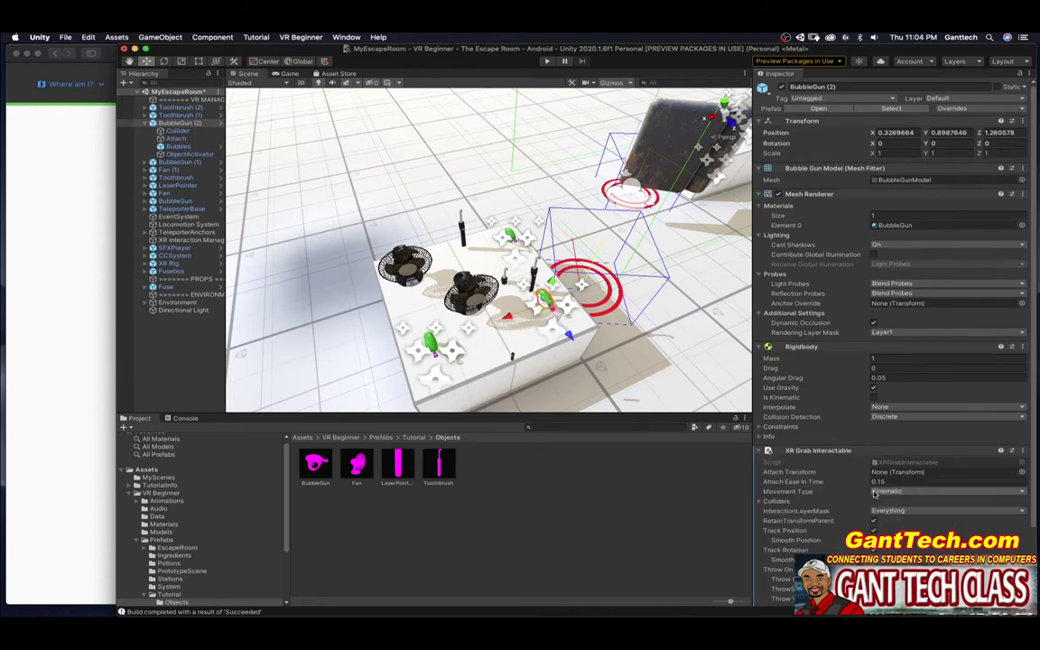
{"action": "left_click", "coordinate": [60, 419]}
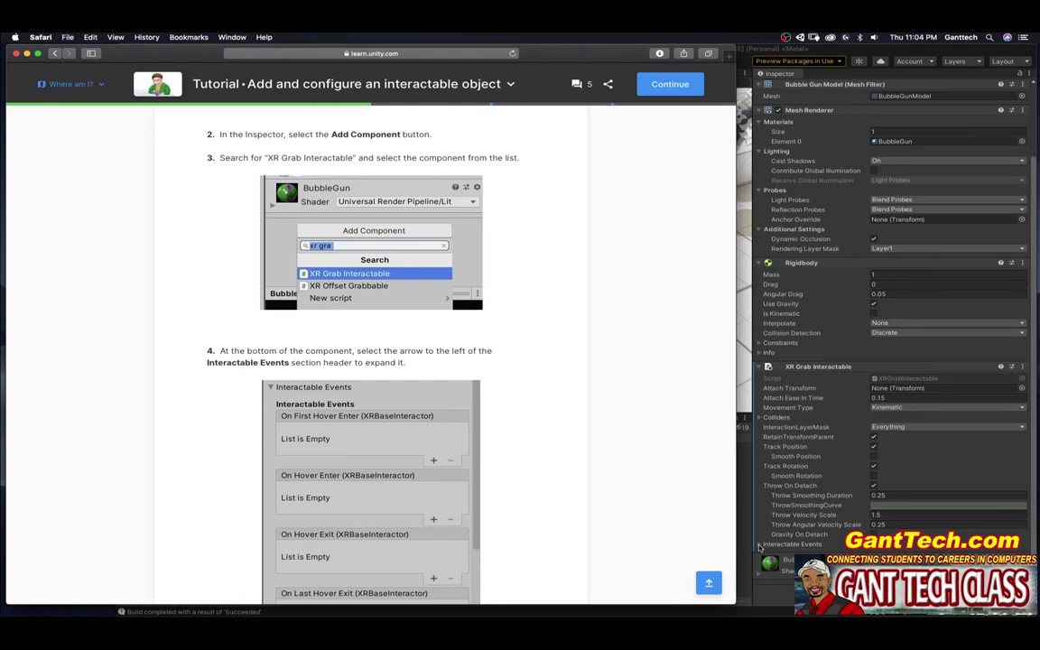
Expand the XR Grab Interactable's Interactable Events, then read the On Activate tutorial steps
{"action": "left_click", "coordinate": [760, 548]}
{"action": "left_click", "coordinate": [760, 545]}
{"action": "scroll", "coordinate": [760, 549], "scroll_direction": "down", "scroll_amount": 10}
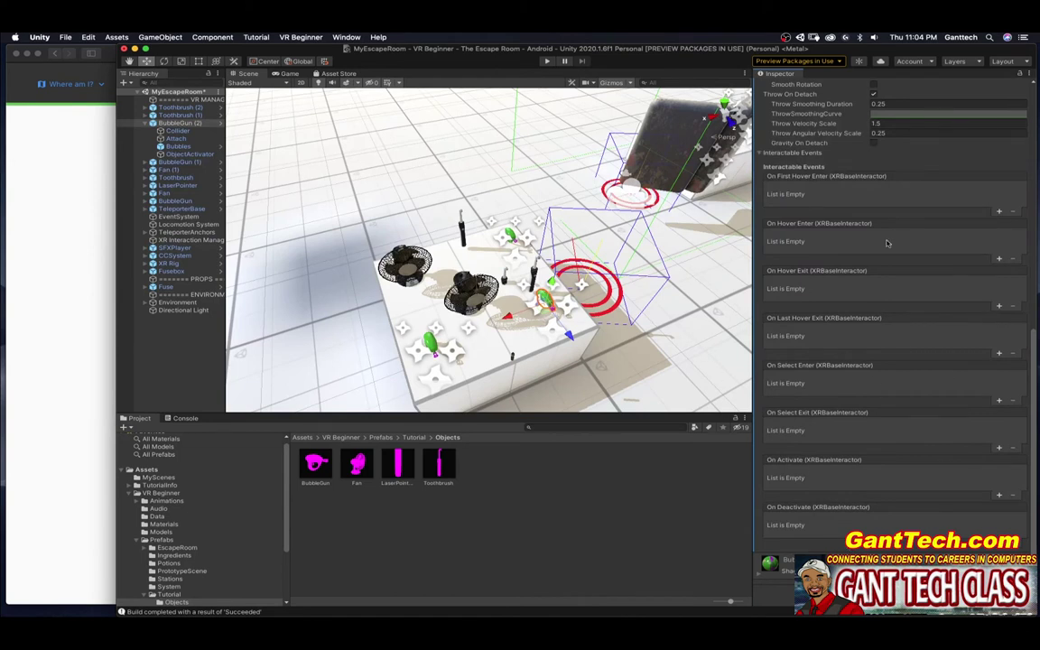
{"action": "left_click", "coordinate": [92, 397]}
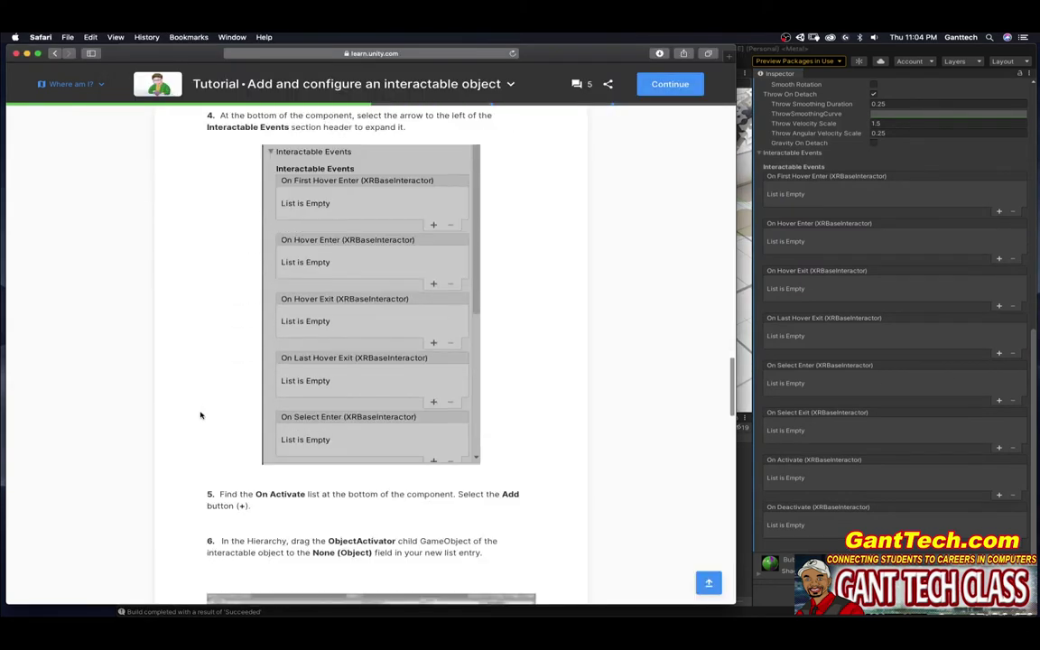
{"action": "scroll", "coordinate": [202, 422], "scroll_direction": "down", "scroll_amount": 5}
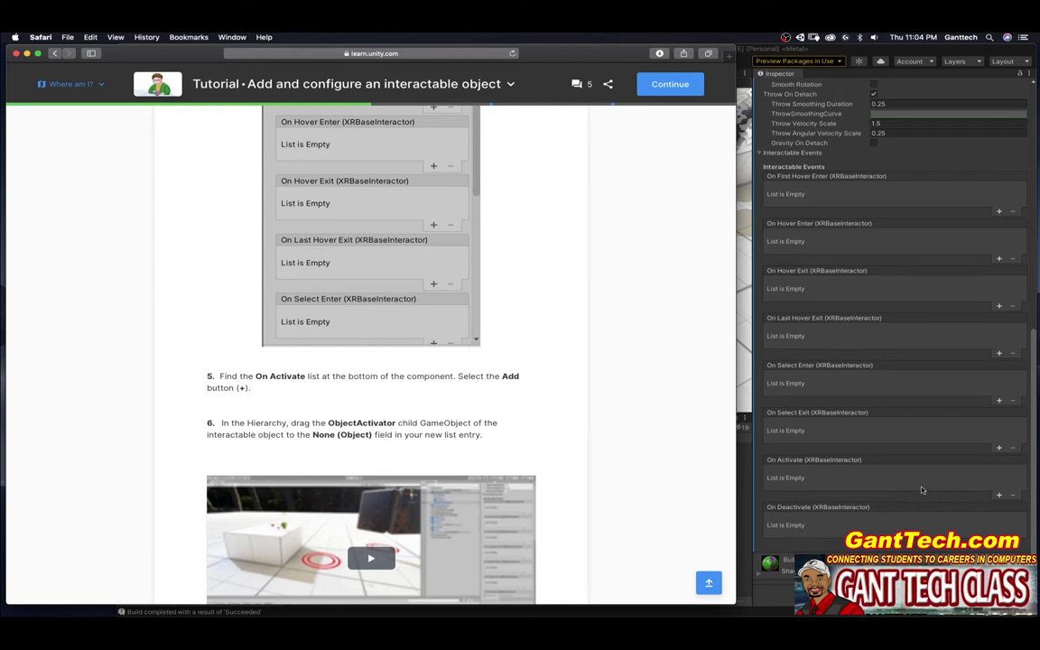
Add an On Activate entry and assign BubbleGun (2)'s ObjectActivator to it, then read tutorial step 7
{"action": "left_click", "coordinate": [975, 491]}
{"action": "left_click", "coordinate": [999, 495]}
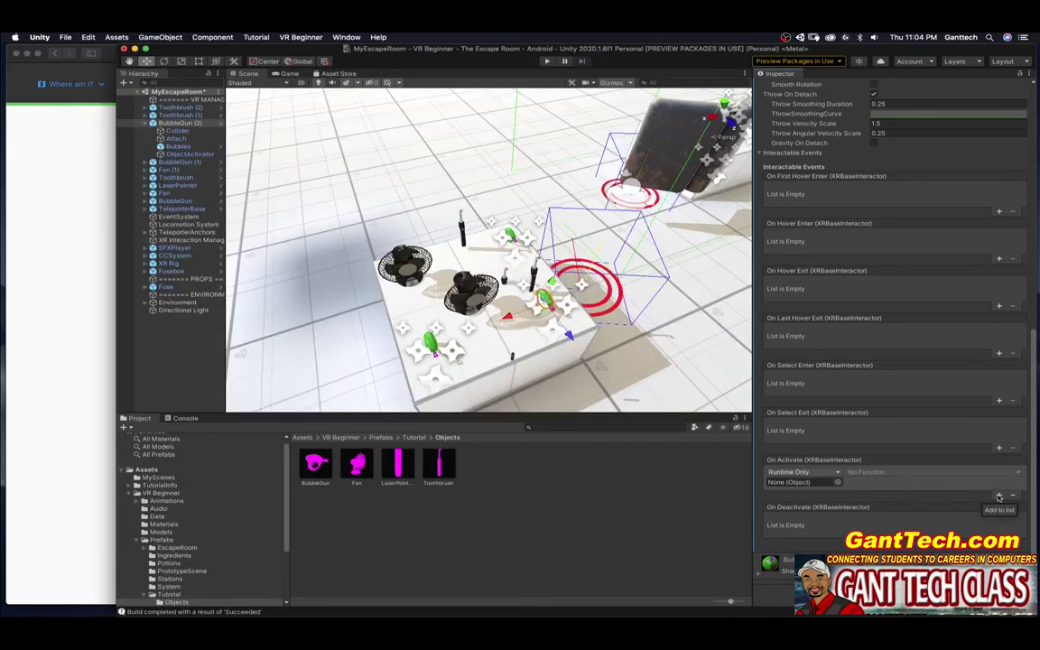
{"action": "key", "text": "super+Tab"}
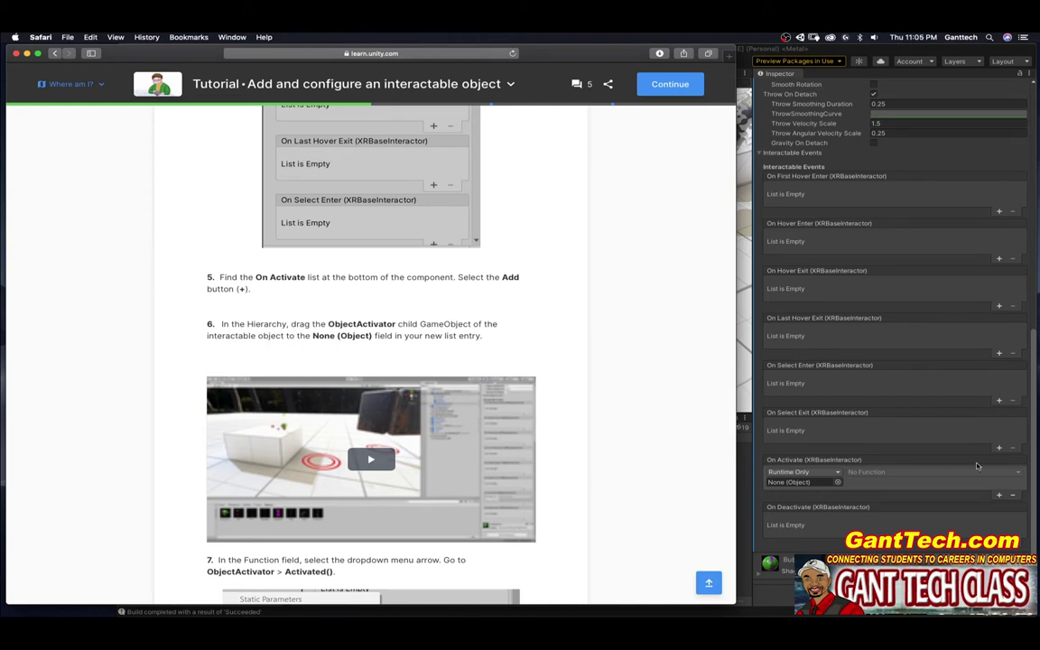
{"action": "left_click", "coordinate": [931, 387]}
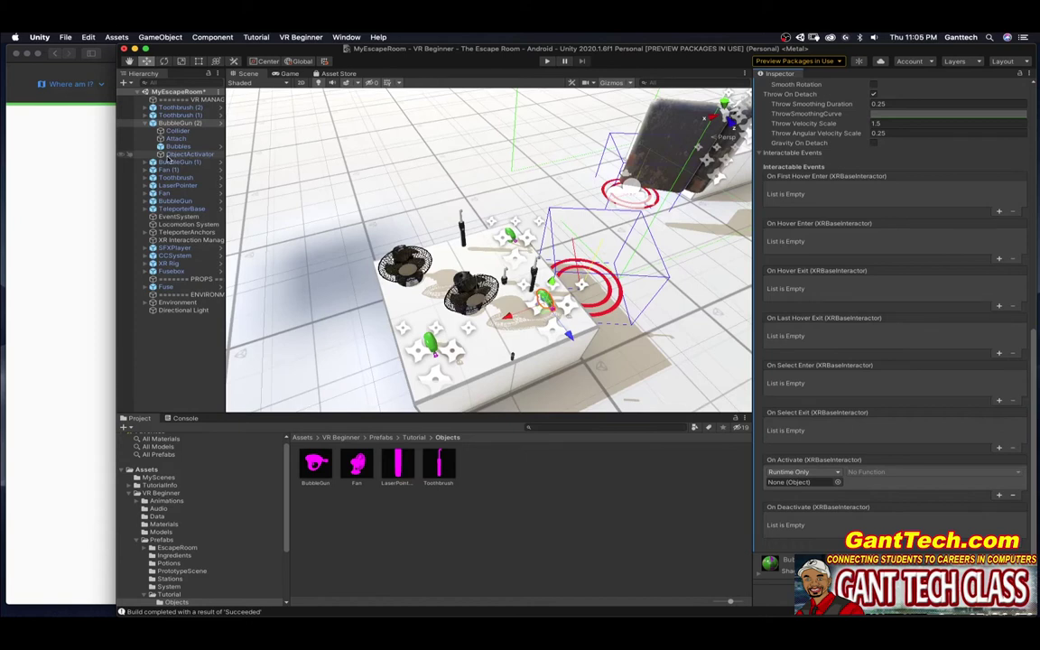
{"action": "left_click_drag", "start_coordinate": [168, 155], "coordinate": [775, 486]}
{"action": "left_click", "coordinate": [99, 380]}
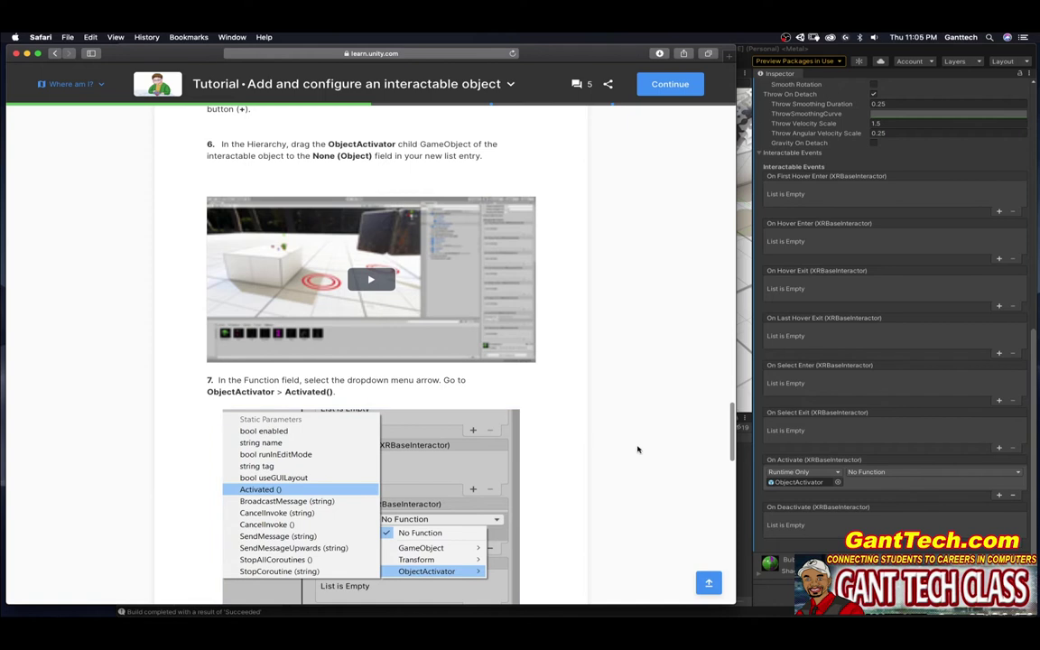
{"action": "scroll", "coordinate": [568, 458], "scroll_direction": "down", "scroll_amount": 3}
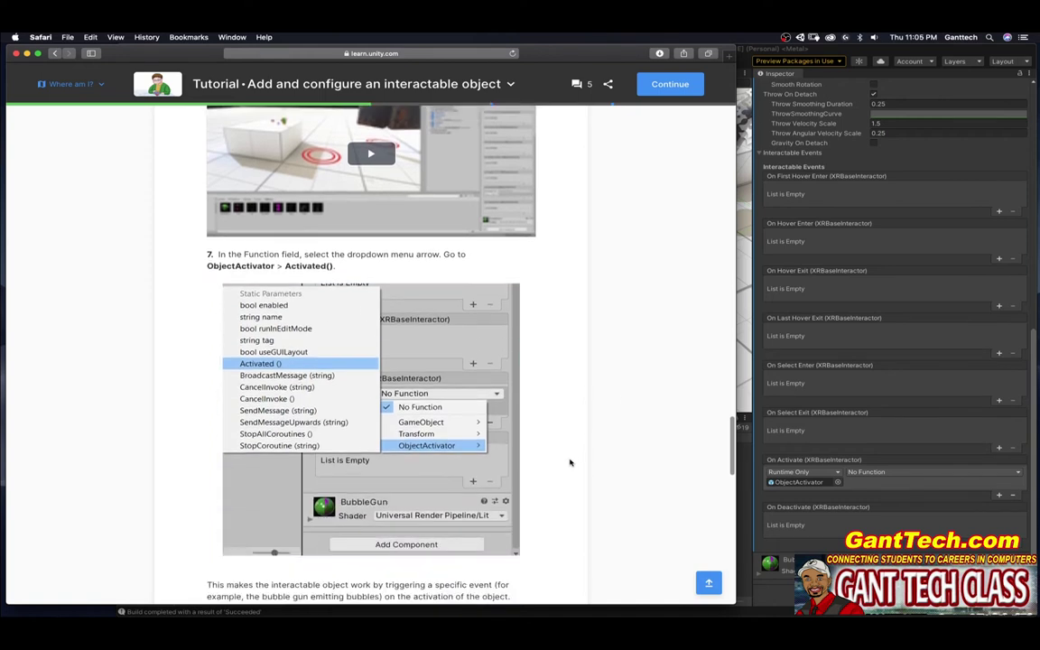
Set the On Activate entry's function to ObjectActivator > Activated()
{"action": "left_click", "coordinate": [1037, 488]}
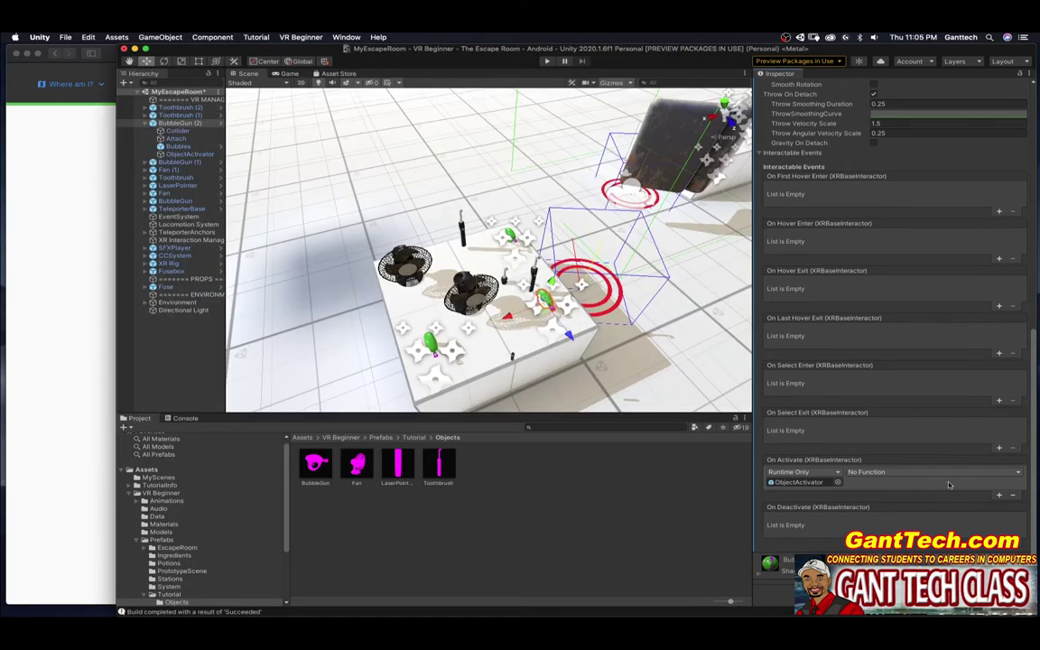
{"action": "left_click", "coordinate": [888, 473]}
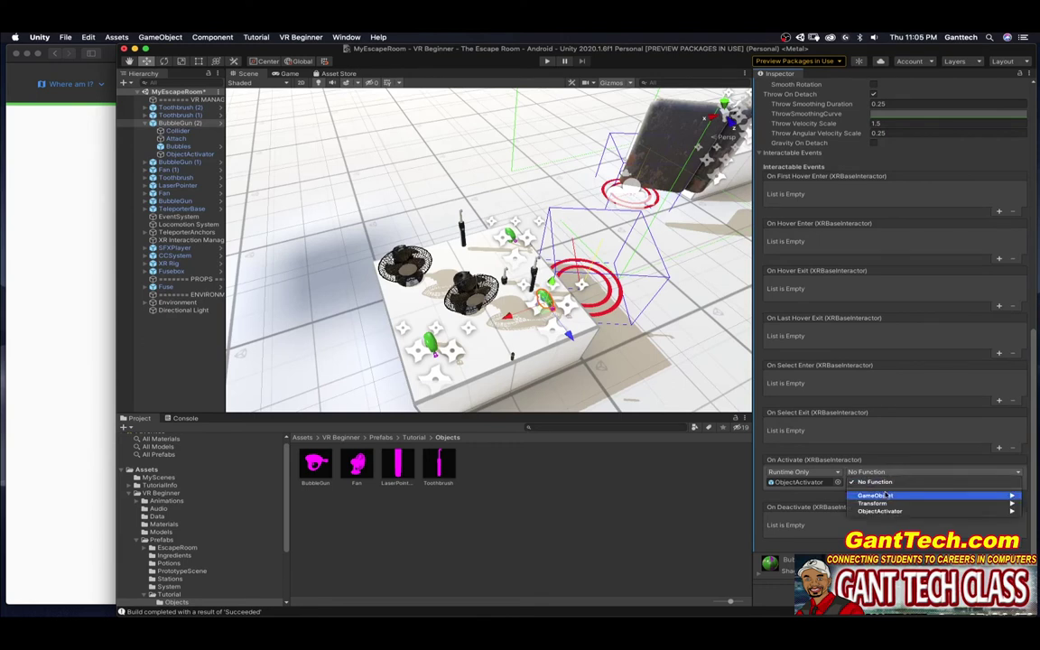
{"action": "mouse_move", "coordinate": [883, 512]}
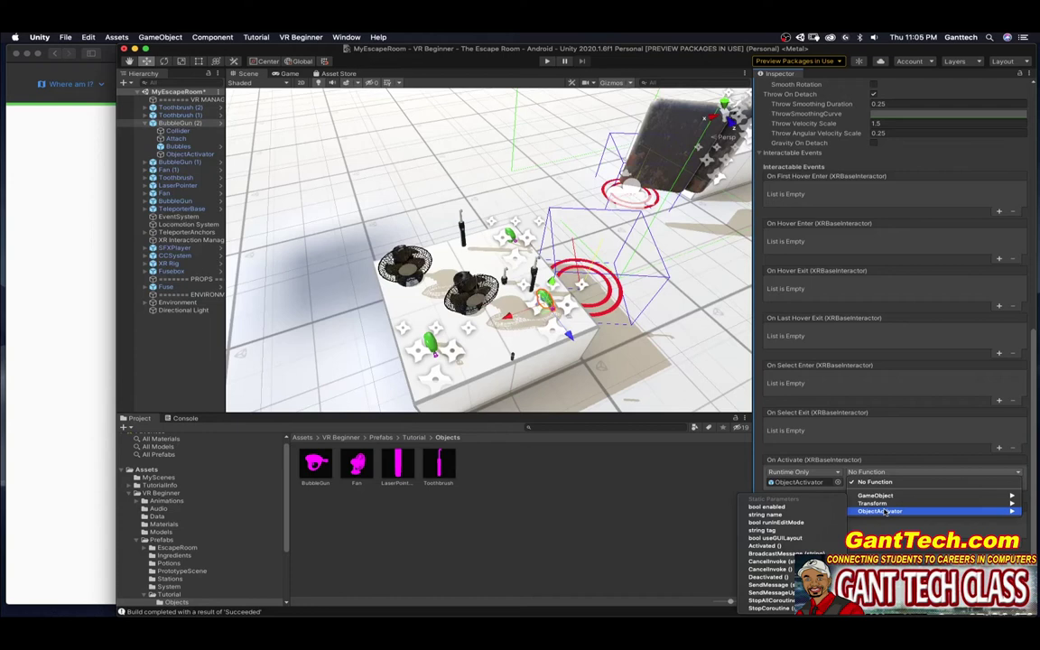
{"action": "left_click", "coordinate": [761, 547]}
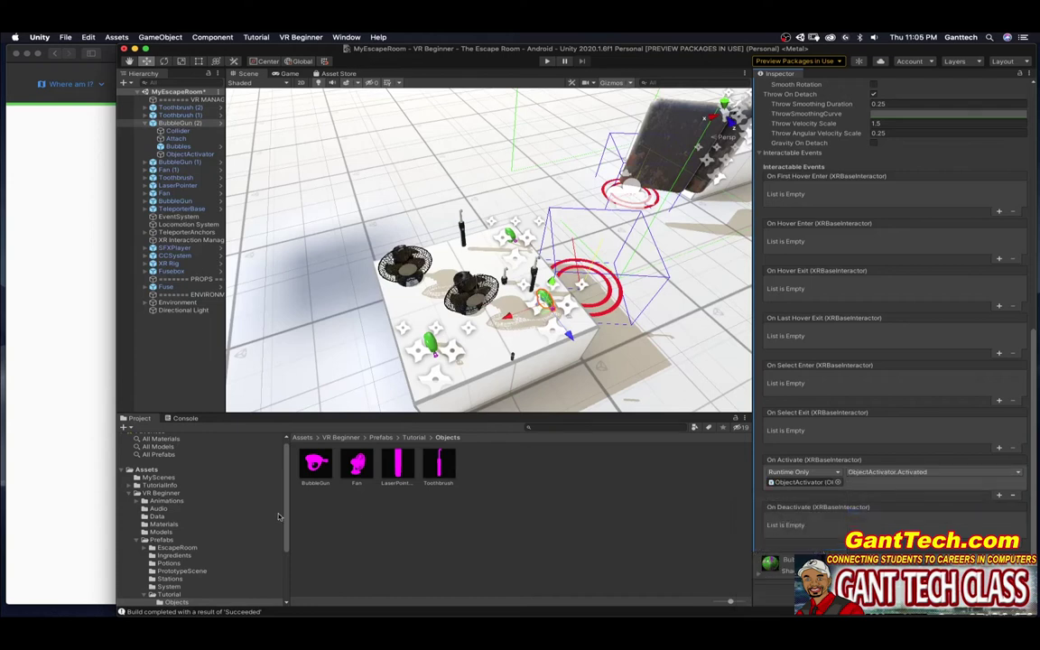
{"action": "key", "text": "super+Tab"}
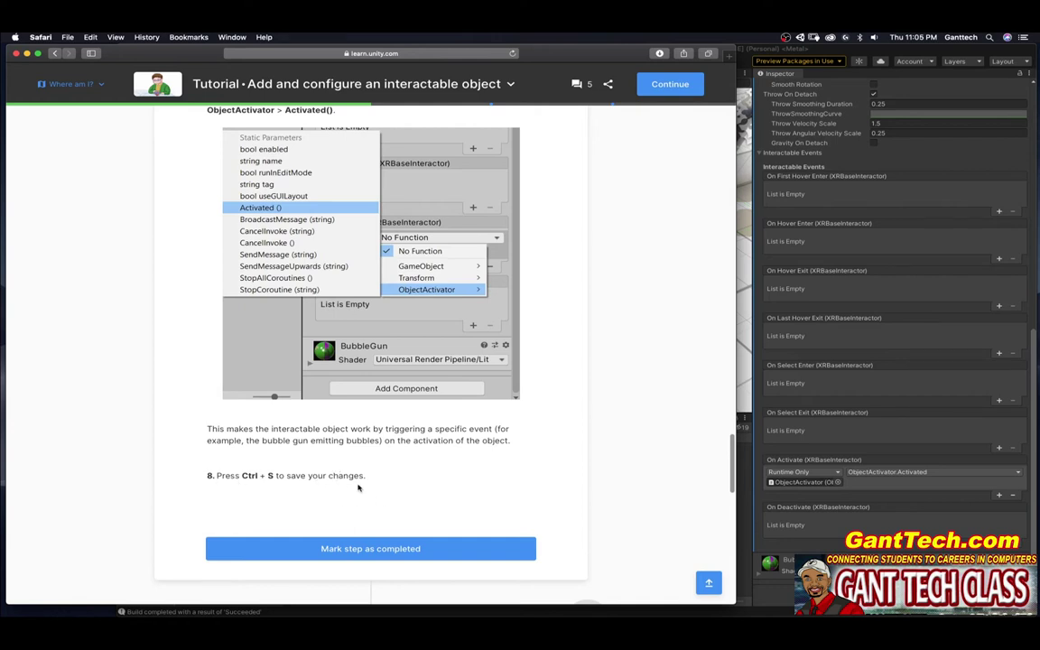
Mark the configure-your-object tutorial step completed and save the MyEscapeRoom scene
{"action": "left_click", "coordinate": [347, 547]}
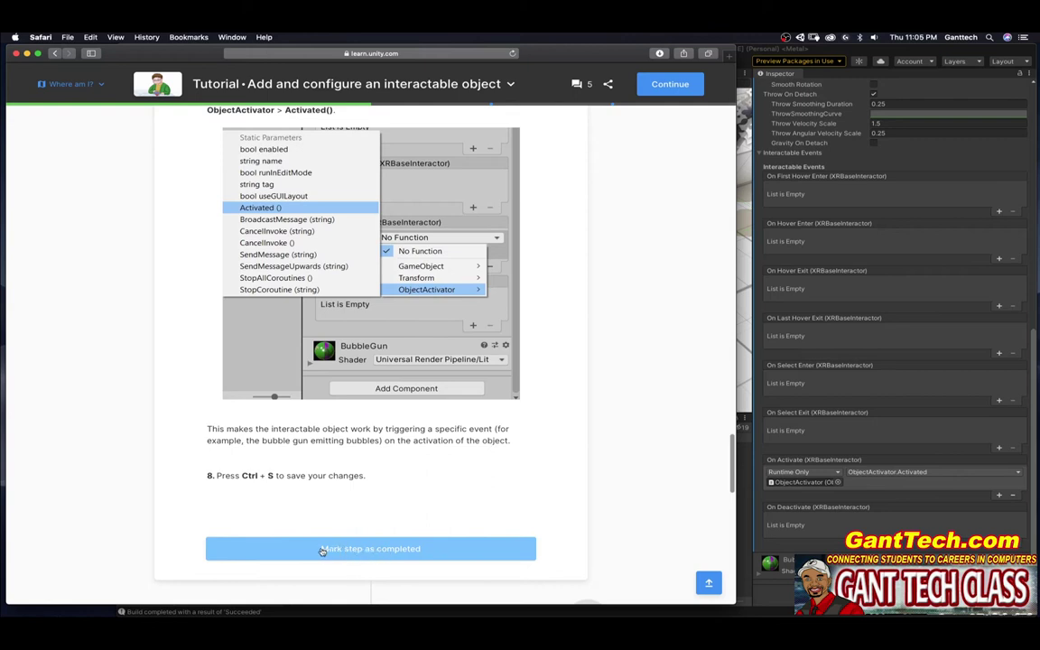
{"action": "left_click", "coordinate": [832, 153]}
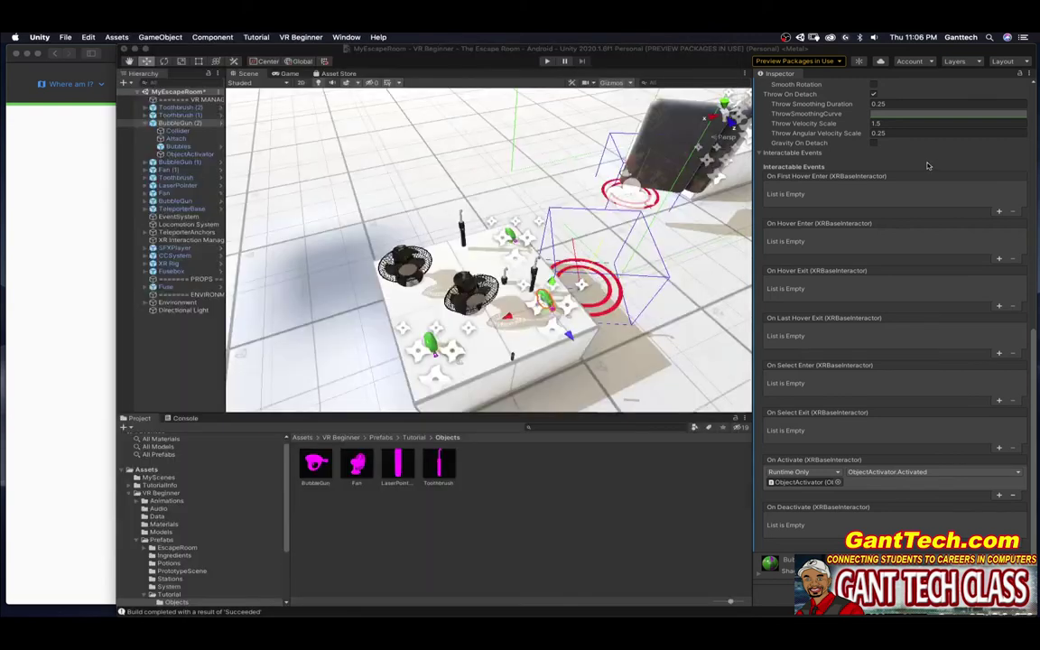
{"action": "left_click", "coordinate": [40, 37]}
{"action": "mouse_move", "coordinate": [65, 37]}
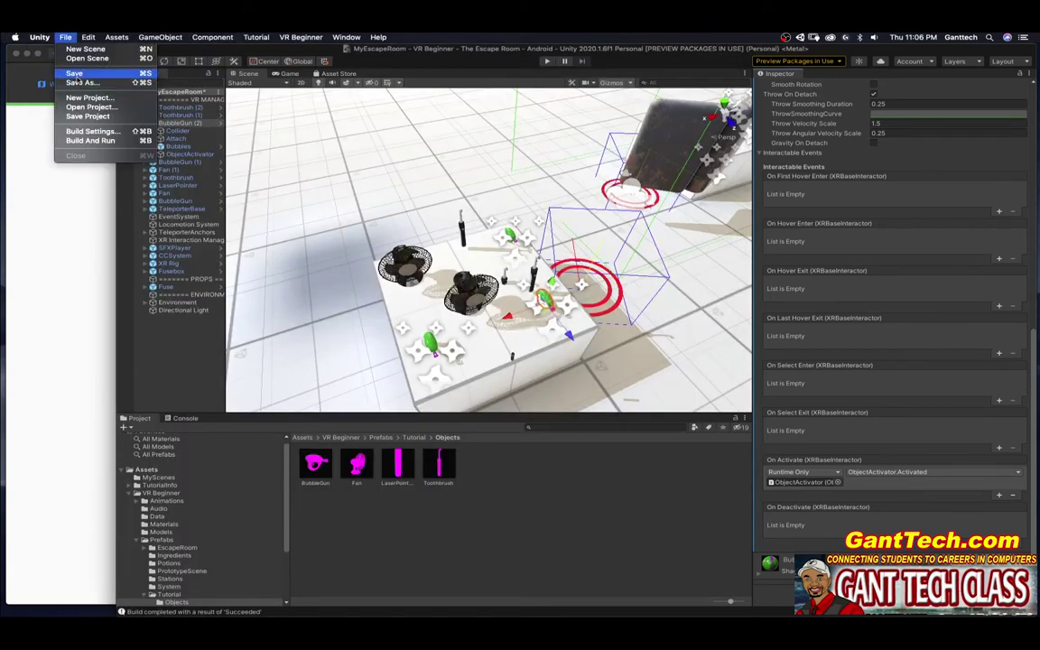
{"action": "left_click", "coordinate": [74, 73]}
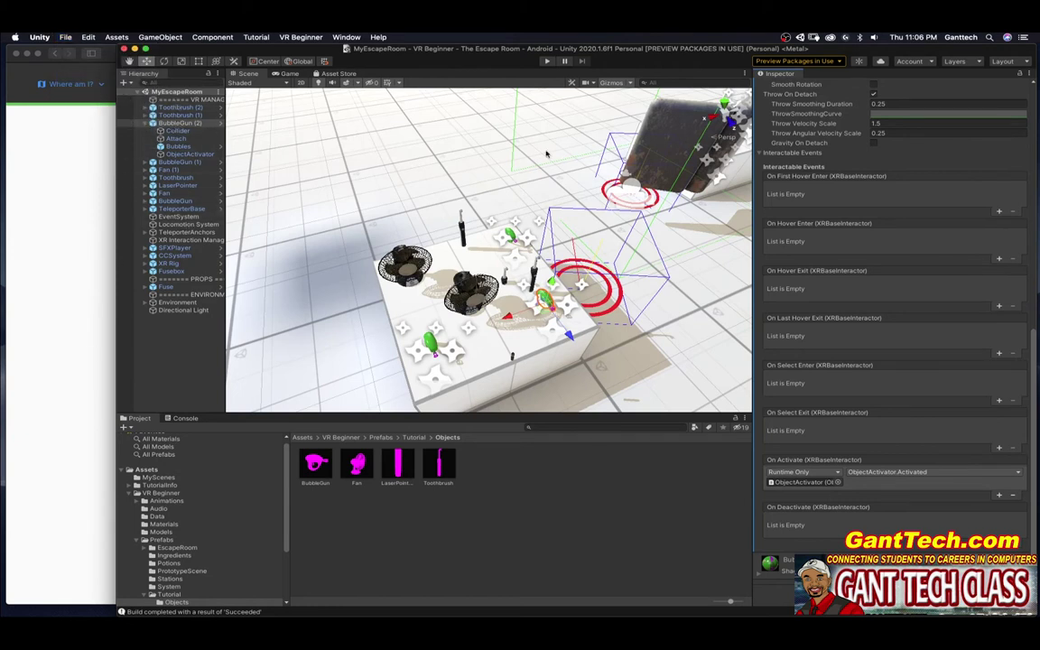
Select Toothbrush (2), checking BubbleGun (2)'s components for reference
{"action": "left_click", "coordinate": [171, 107]}
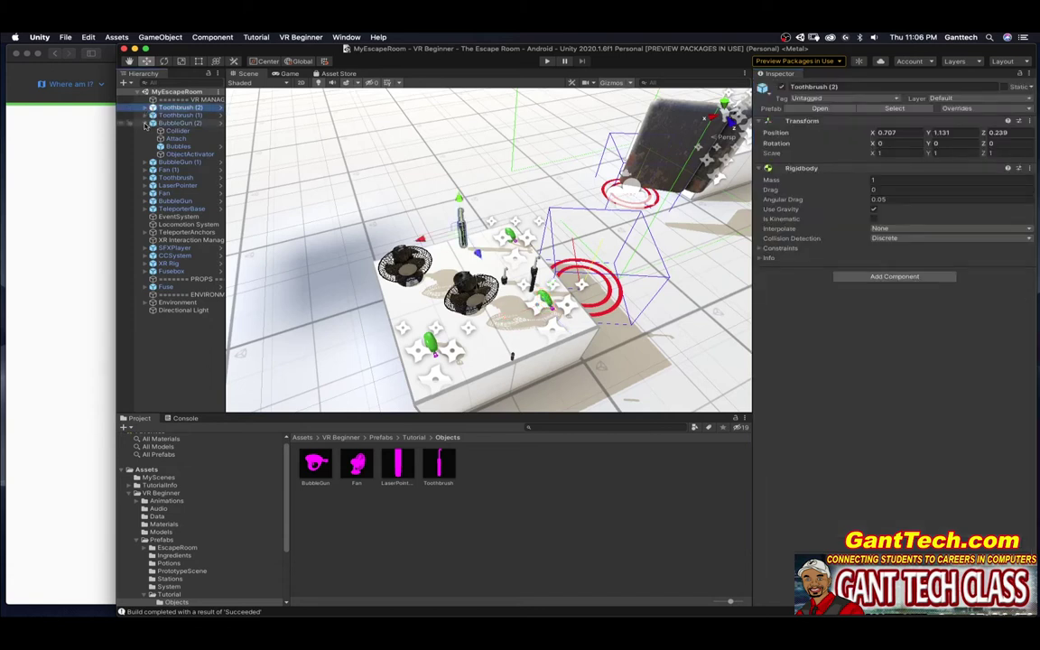
{"action": "left_click", "coordinate": [146, 123]}
{"action": "left_click", "coordinate": [145, 108]}
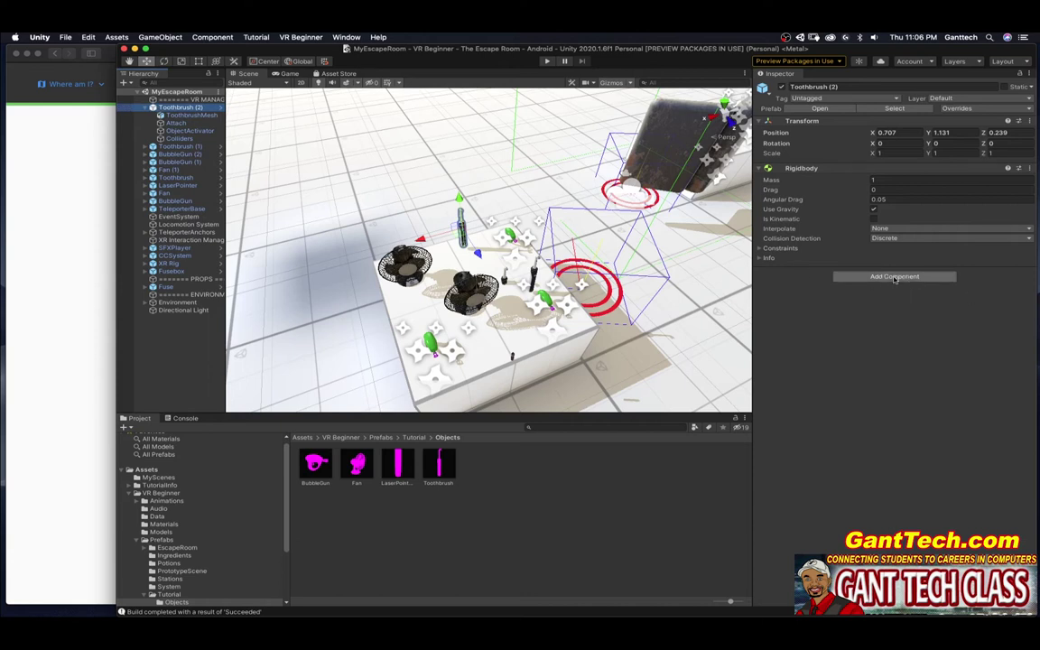
{"action": "left_click", "coordinate": [146, 155]}
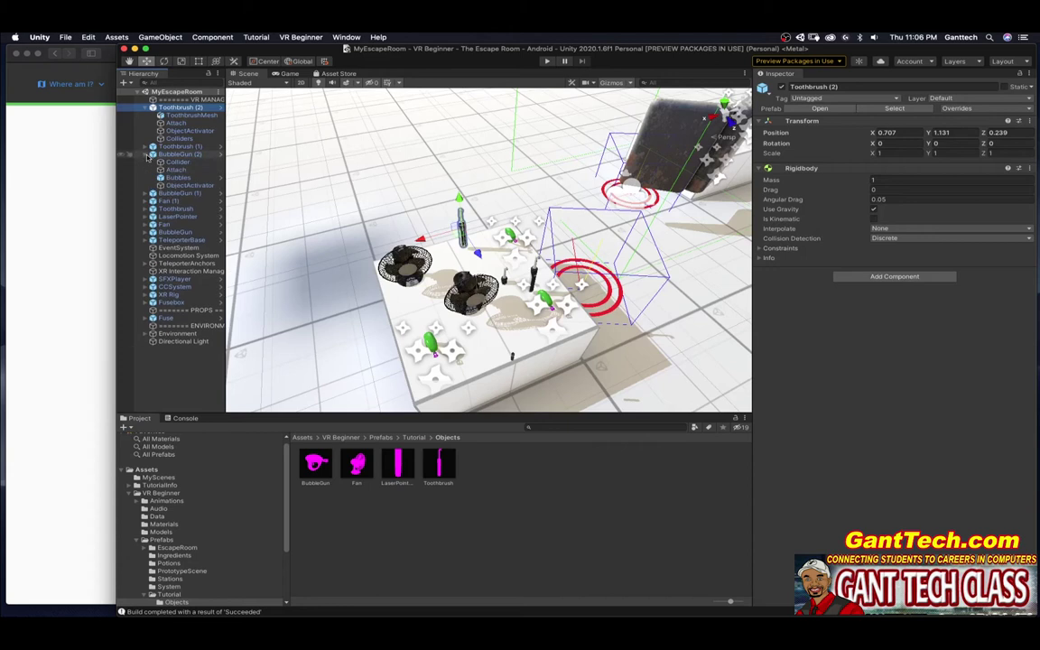
{"action": "left_click", "coordinate": [163, 154]}
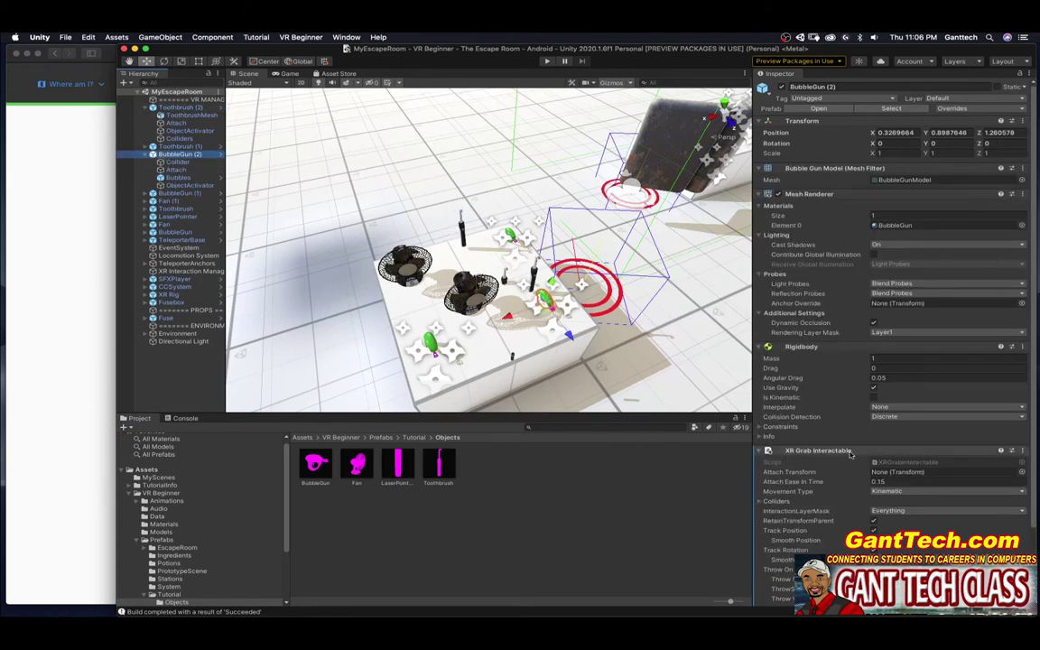
{"action": "left_click", "coordinate": [181, 107]}
Add an XR Grab Interactable to Toothbrush (2) and expand its Interactable Events
{"action": "left_click", "coordinate": [873, 278]}
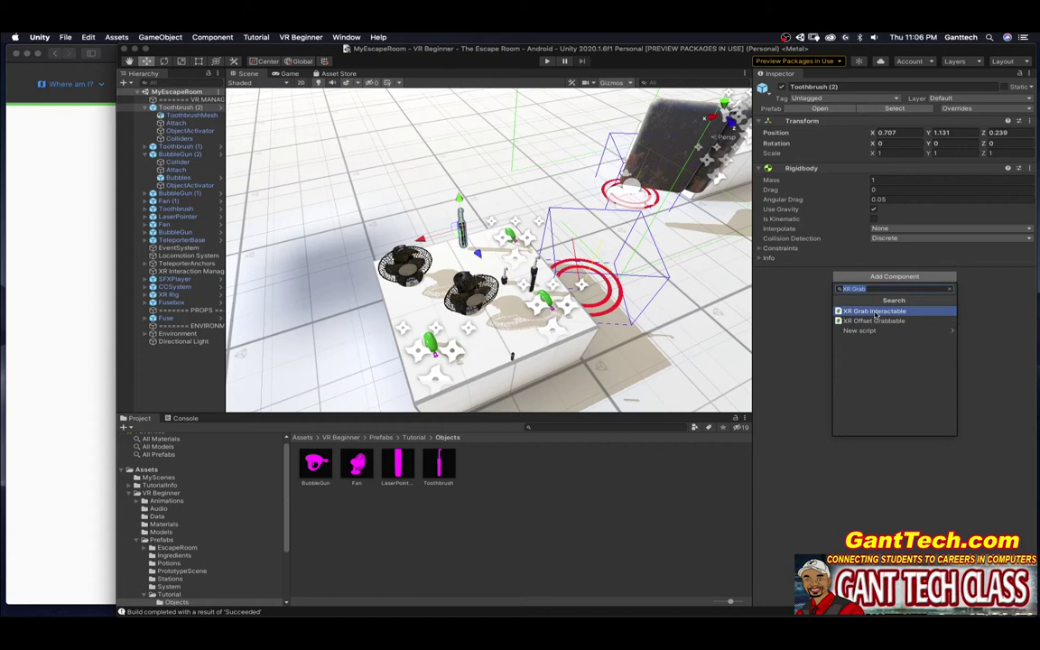
{"action": "left_click", "coordinate": [875, 312]}
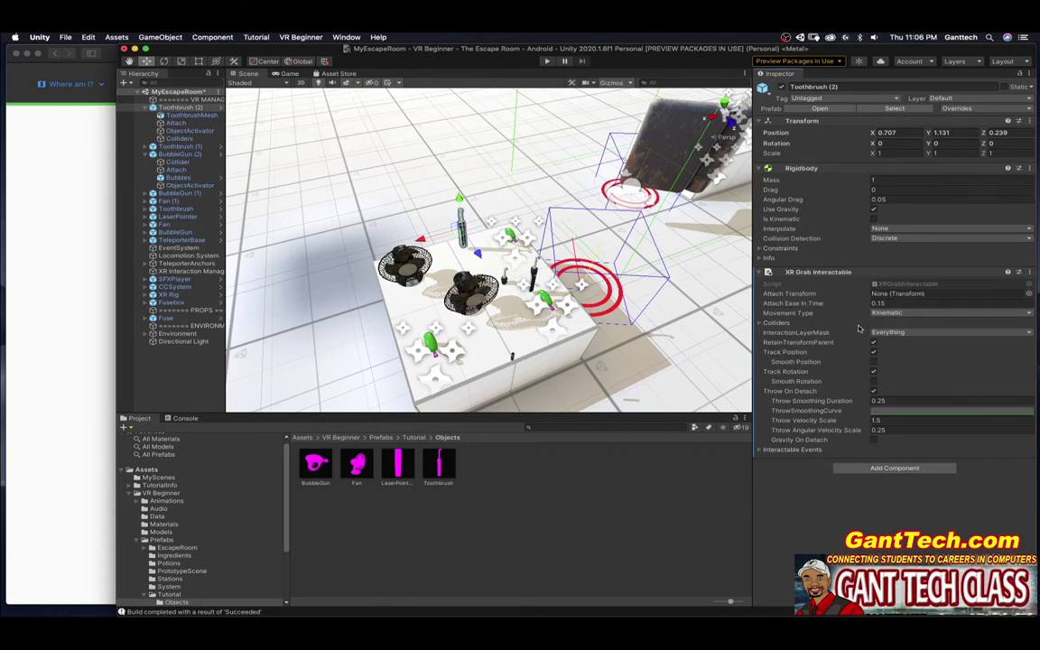
{"action": "left_click", "coordinate": [760, 451]}
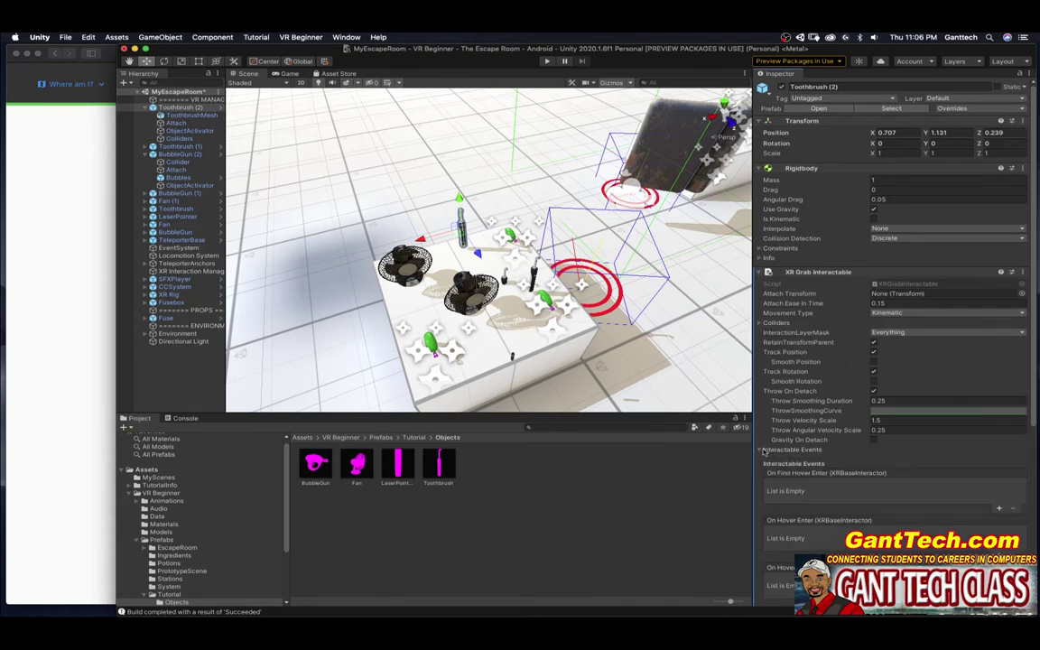
{"action": "scroll", "coordinate": [823, 436], "scroll_direction": "down", "scroll_amount": 5}
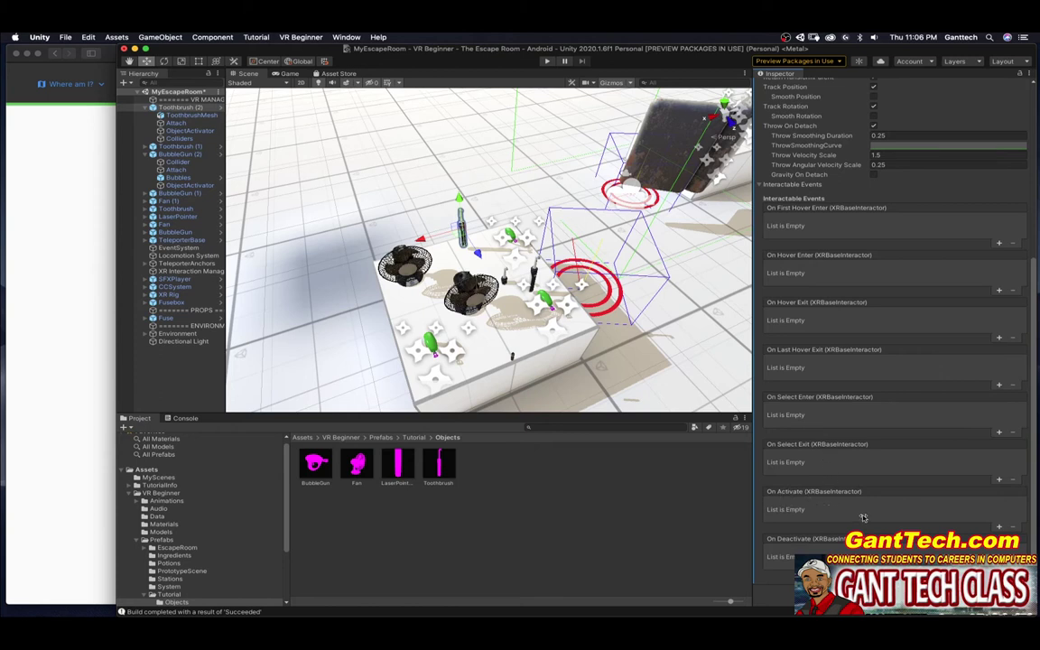
Wire Toothbrush (2)'s On Activate to its ObjectActivator's Activated() function
{"action": "left_click", "coordinate": [1000, 527]}
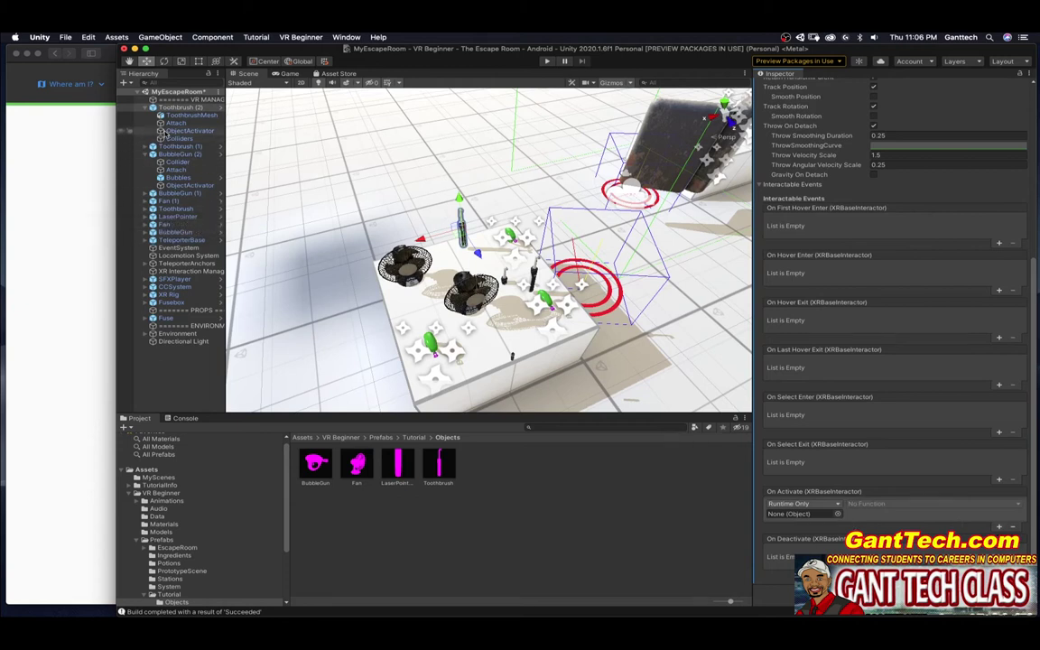
{"action": "left_click_drag", "start_coordinate": [164, 132], "coordinate": [784, 515]}
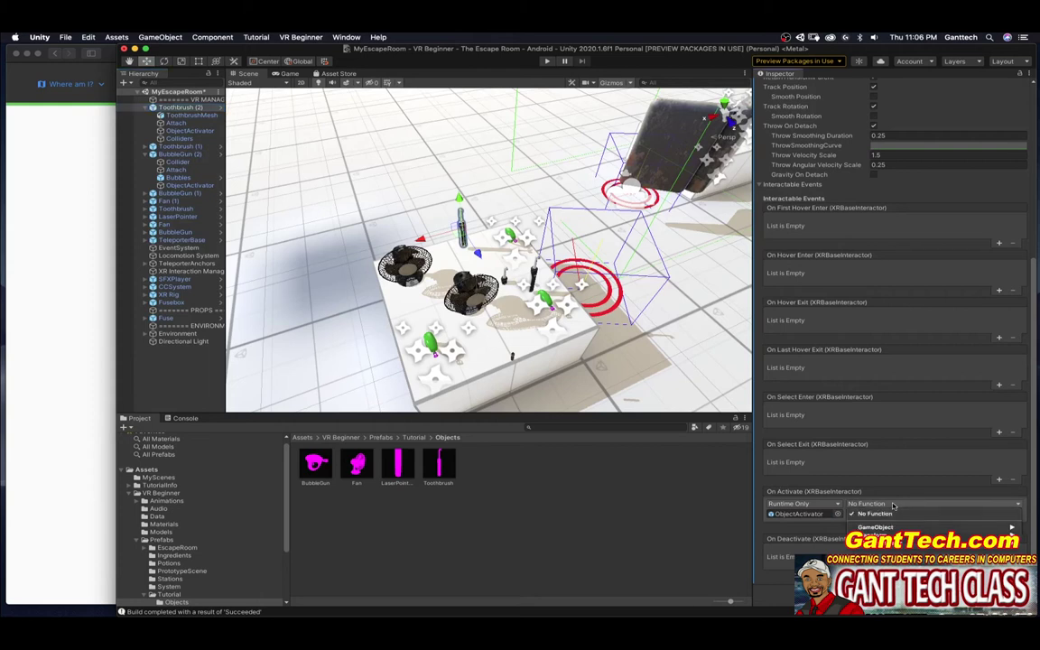
{"action": "mouse_move", "coordinate": [876, 536]}
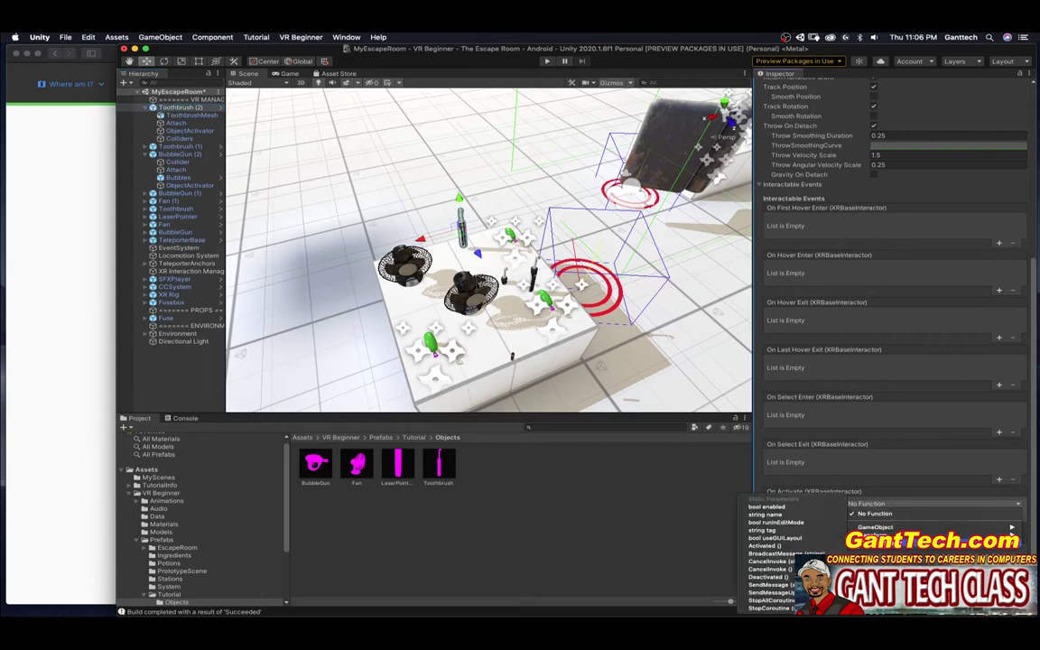
{"action": "left_click", "coordinate": [772, 546]}
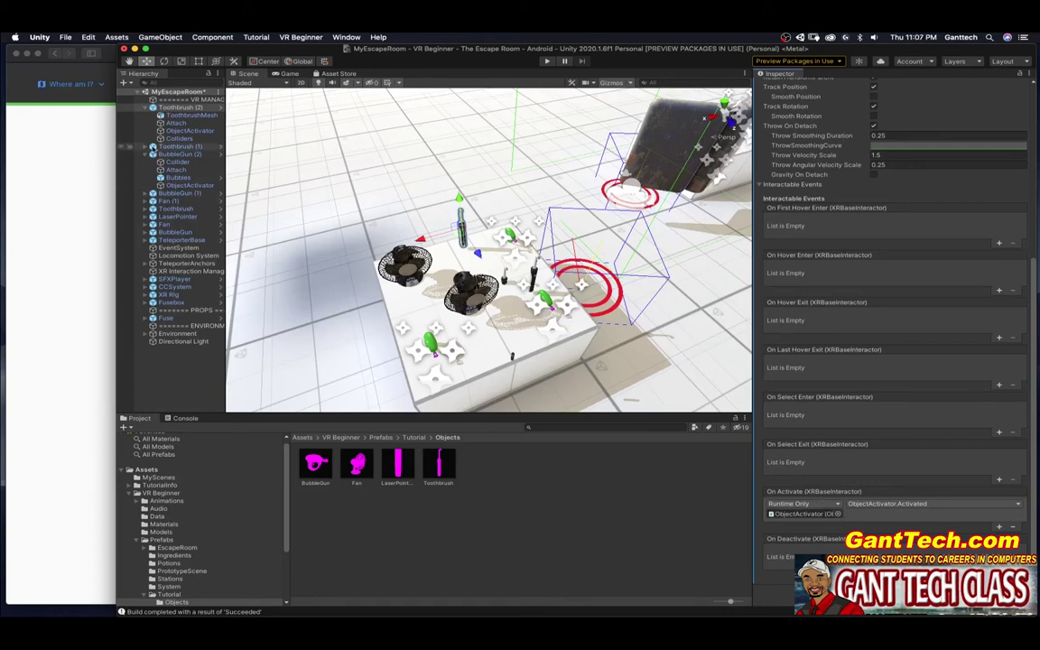
Add an XR Grab Interactable to Toothbrush (1) and expand its Interactable Events
{"action": "left_click", "coordinate": [153, 146]}
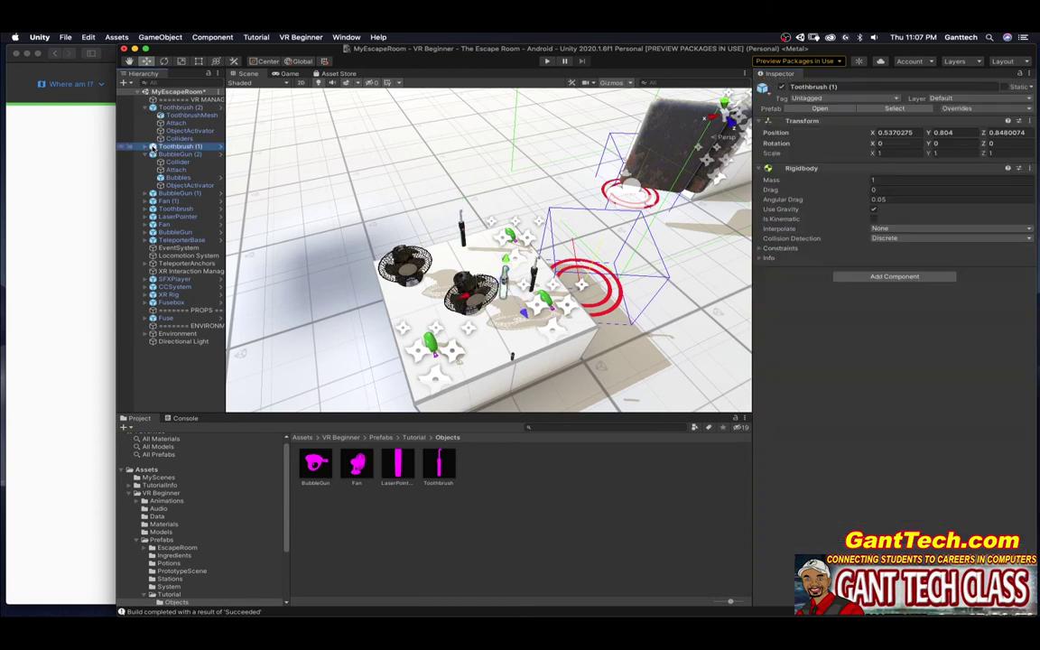
{"action": "left_click", "coordinate": [894, 276]}
{"action": "type", "text": "grab"}
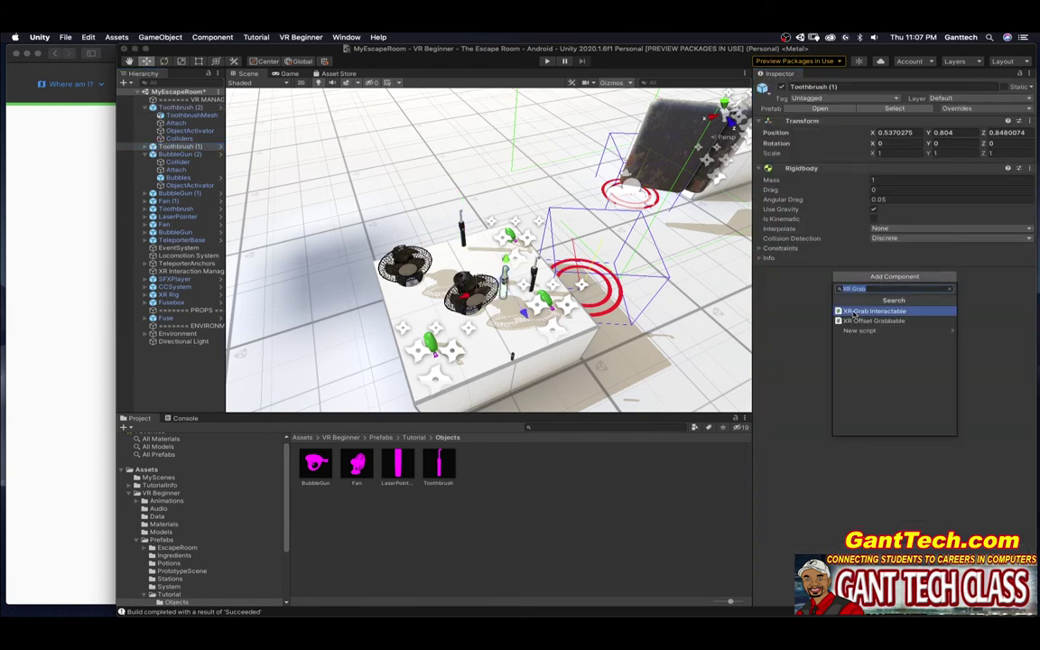
{"action": "key", "text": "Return"}
{"action": "left_click", "coordinate": [779, 450]}
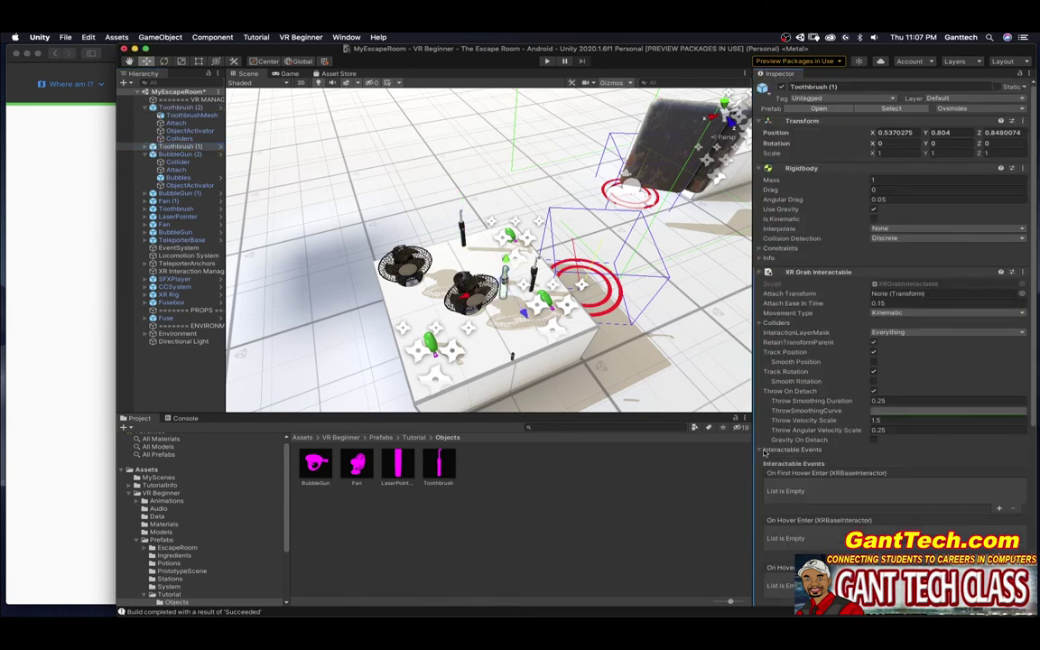
{"action": "scroll", "coordinate": [894, 488], "scroll_direction": "down", "scroll_amount": 6}
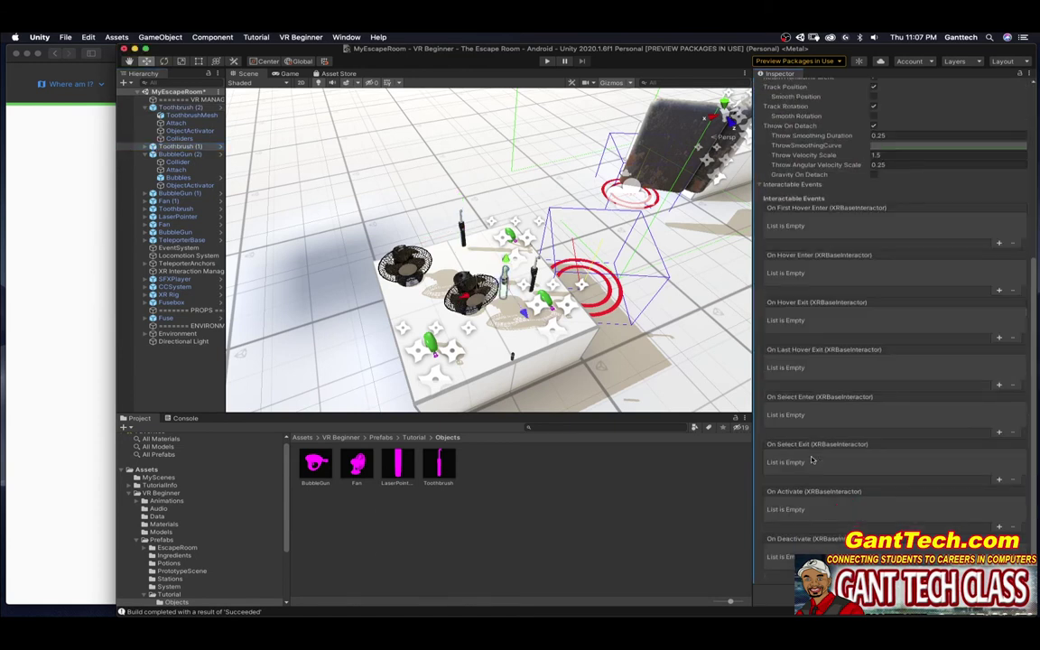
Wire Toothbrush (1)'s On Activate to its ObjectActivator's Activated() function
{"action": "left_click", "coordinate": [999, 527]}
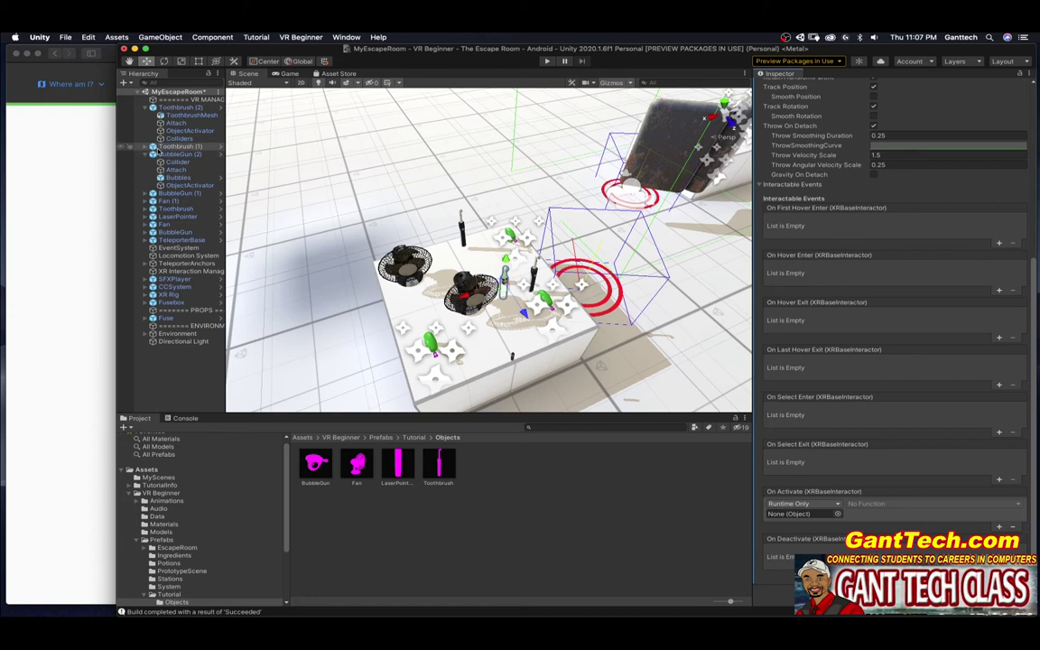
{"action": "left_click", "coordinate": [144, 146]}
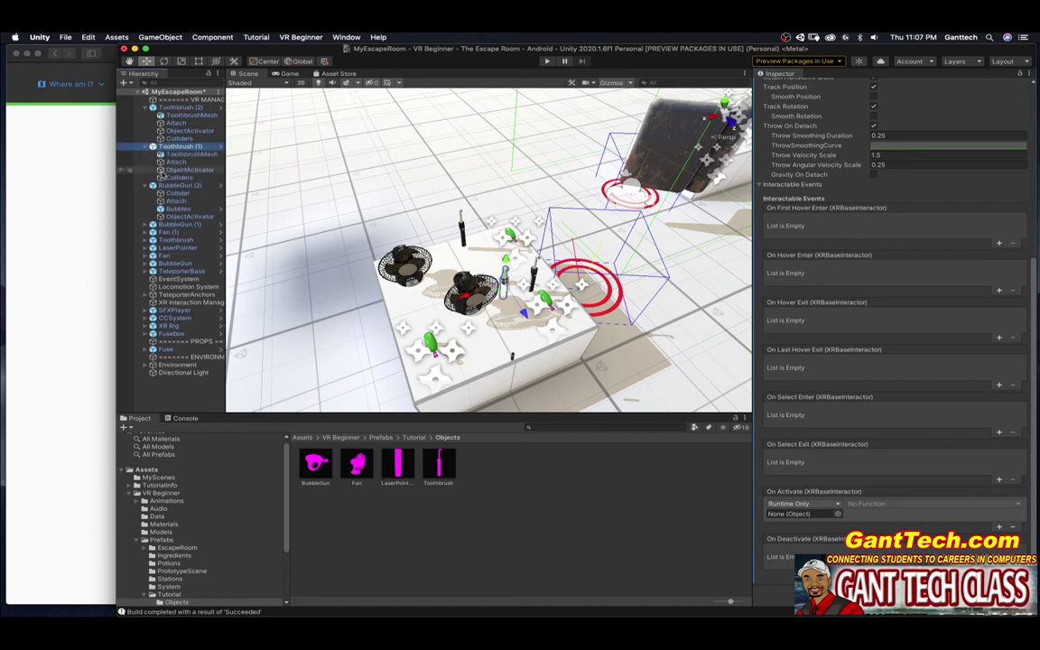
{"action": "left_click_drag", "start_coordinate": [167, 171], "coordinate": [805, 513]}
{"action": "left_click", "coordinate": [894, 504]}
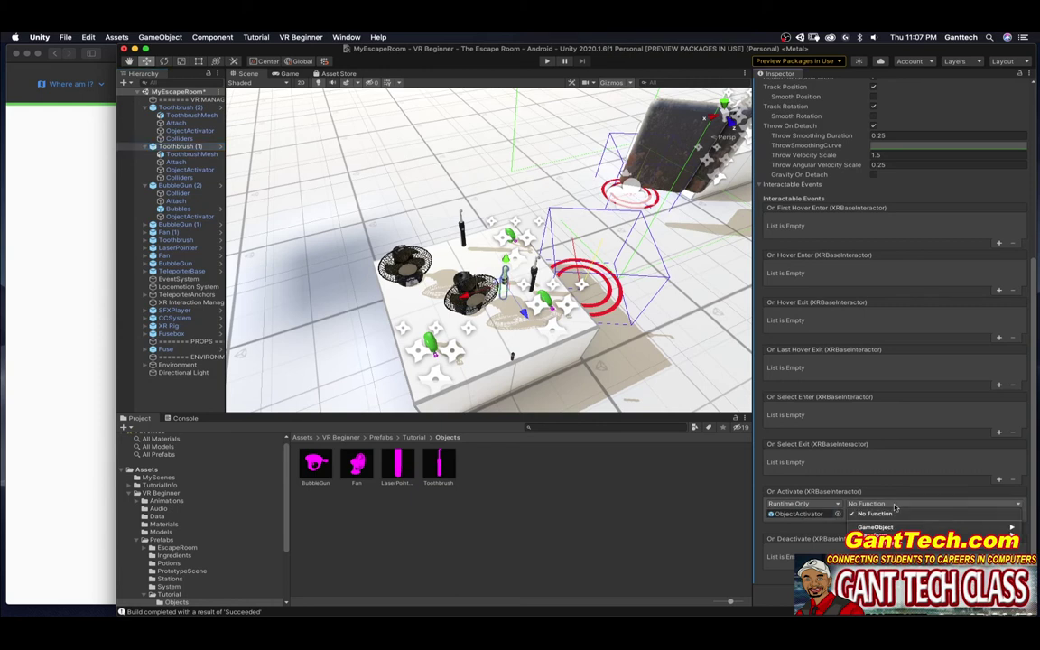
{"action": "mouse_move", "coordinate": [834, 540]}
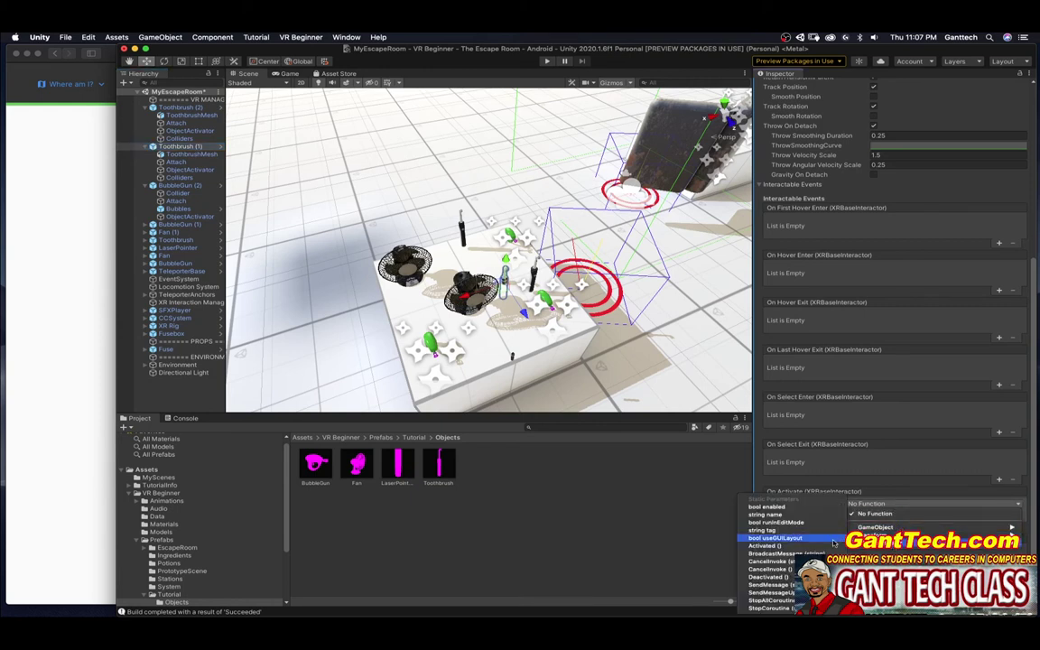
{"action": "left_click", "coordinate": [765, 545]}
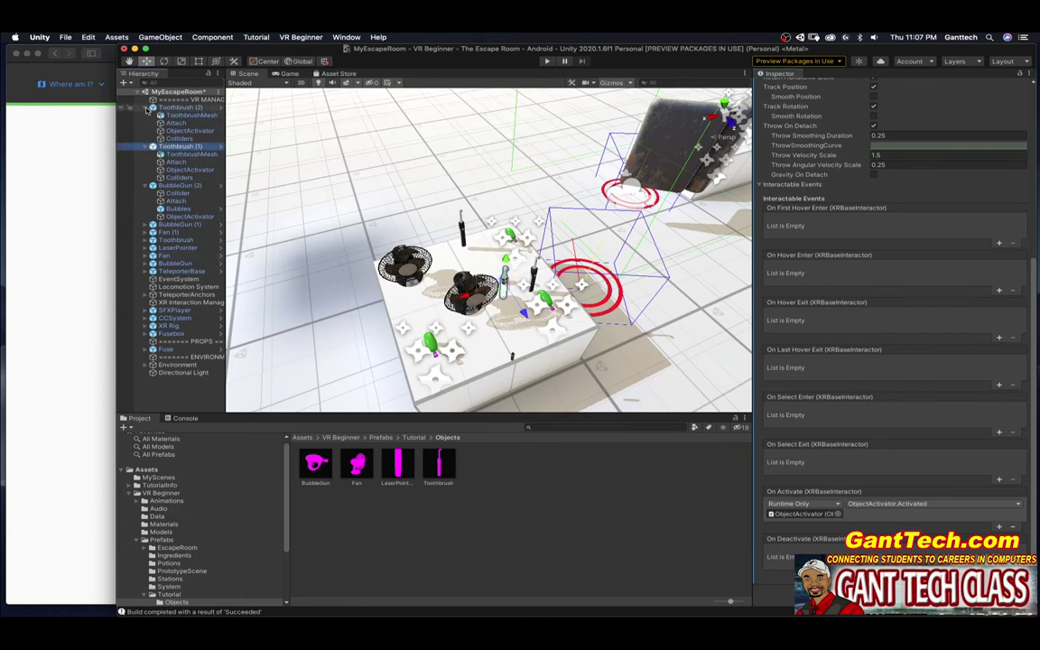
Collapse the toothbrush and BubbleGun (2) hierarchies and expand BubbleGun (1)
{"action": "left_click", "coordinate": [148, 107]}
{"action": "left_click", "coordinate": [147, 115]}
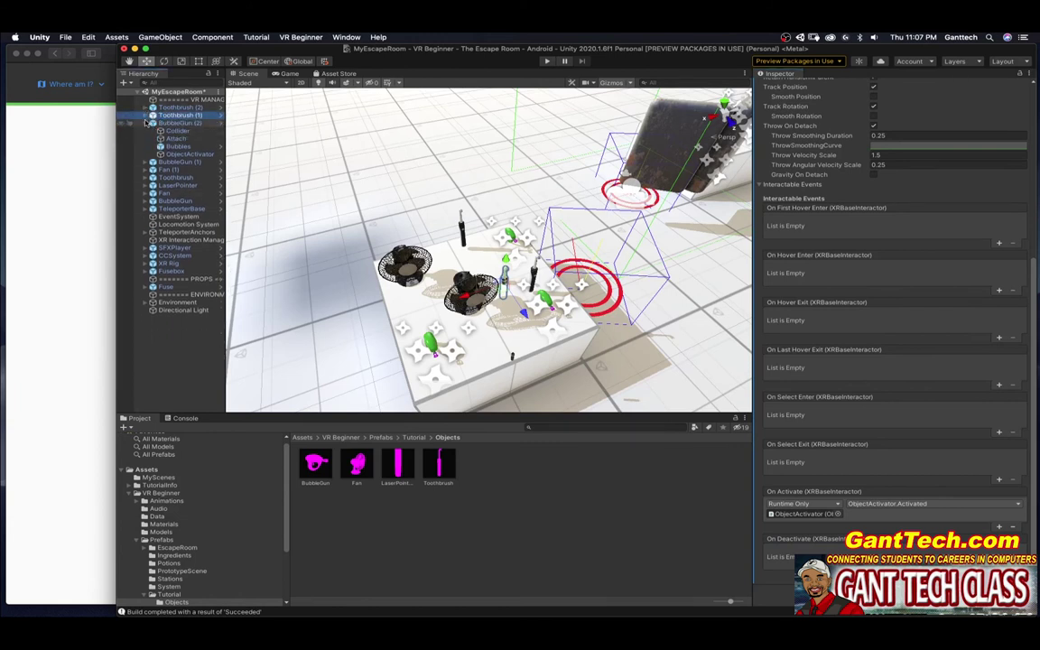
{"action": "left_click", "coordinate": [146, 123]}
{"action": "left_click", "coordinate": [145, 131]}
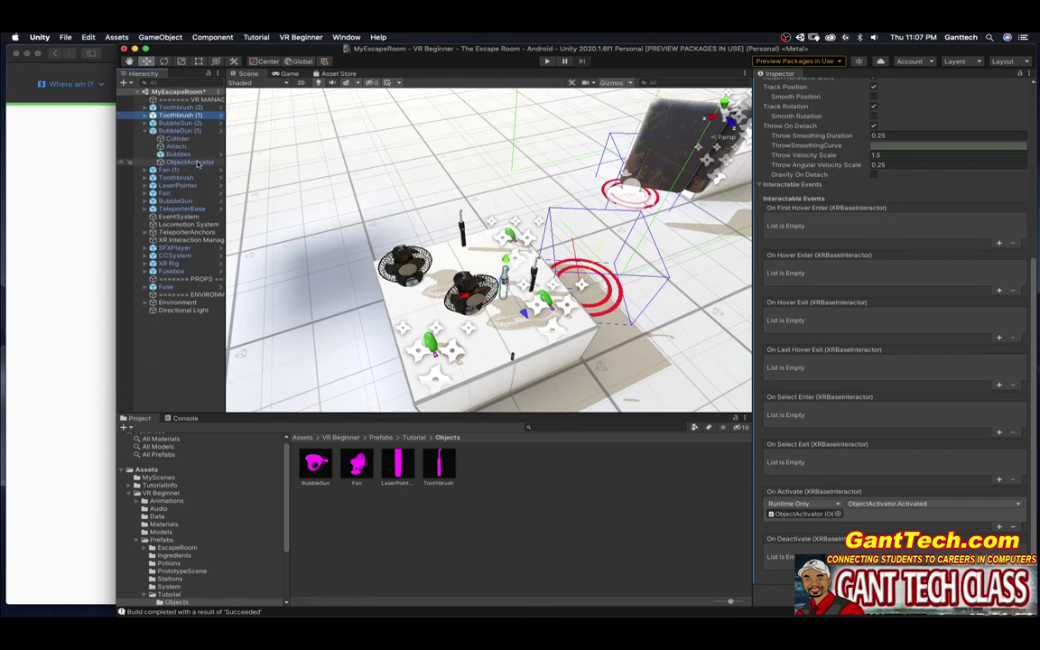
Add an XR Grab Interactable to BubbleGun (1) and expand its Interactable Events
{"action": "left_click", "coordinate": [171, 131]}
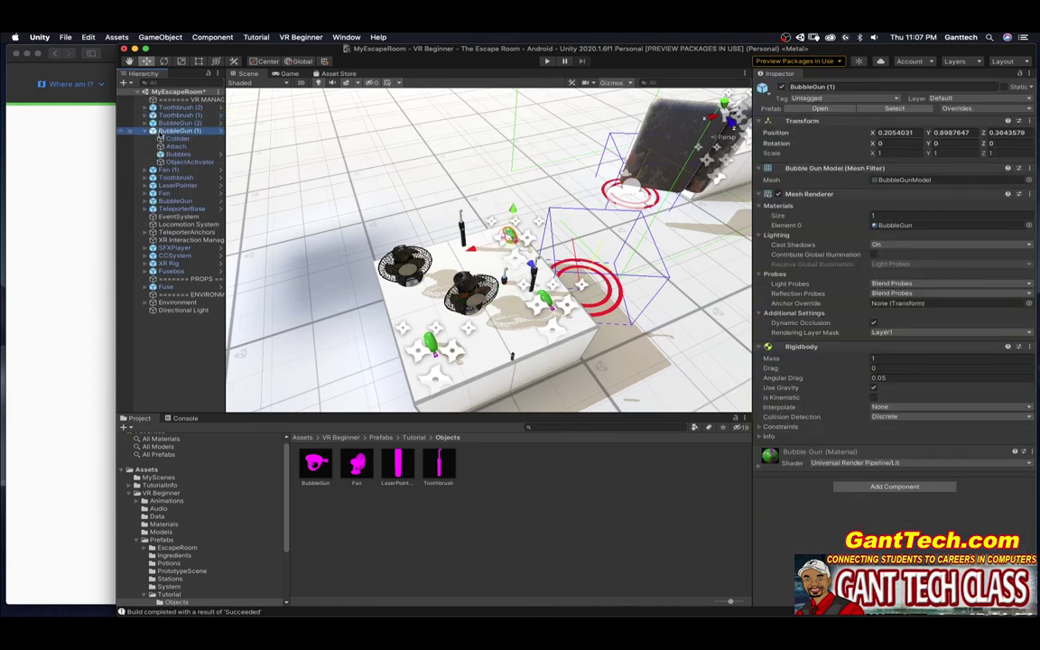
{"action": "left_click", "coordinate": [894, 486]}
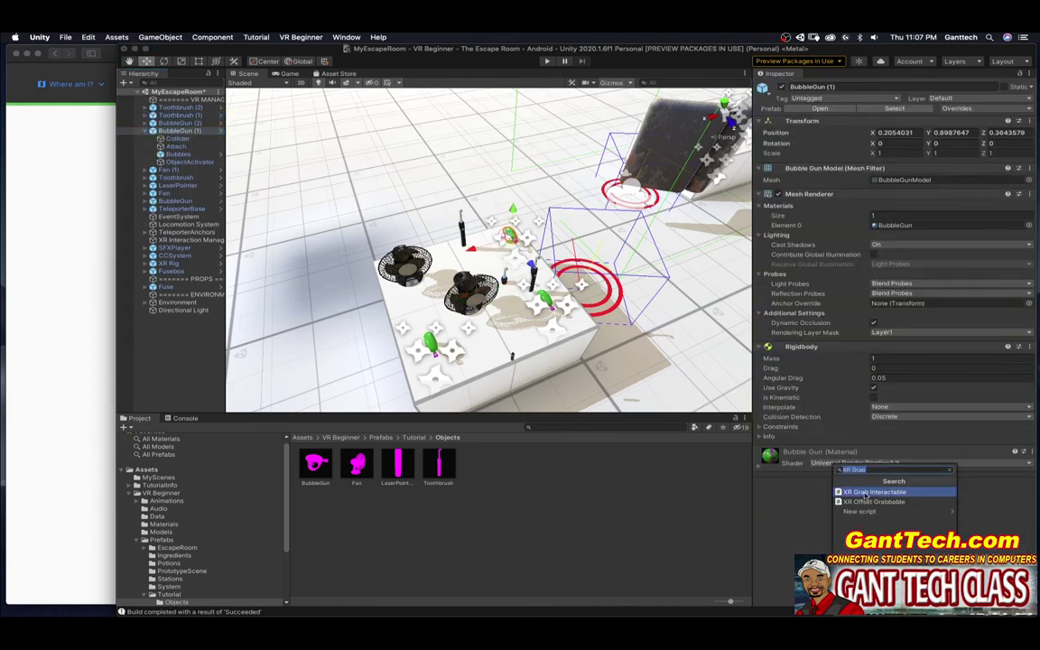
{"action": "left_click", "coordinate": [872, 492]}
{"action": "scroll", "coordinate": [831, 510], "scroll_direction": "down", "scroll_amount": 2}
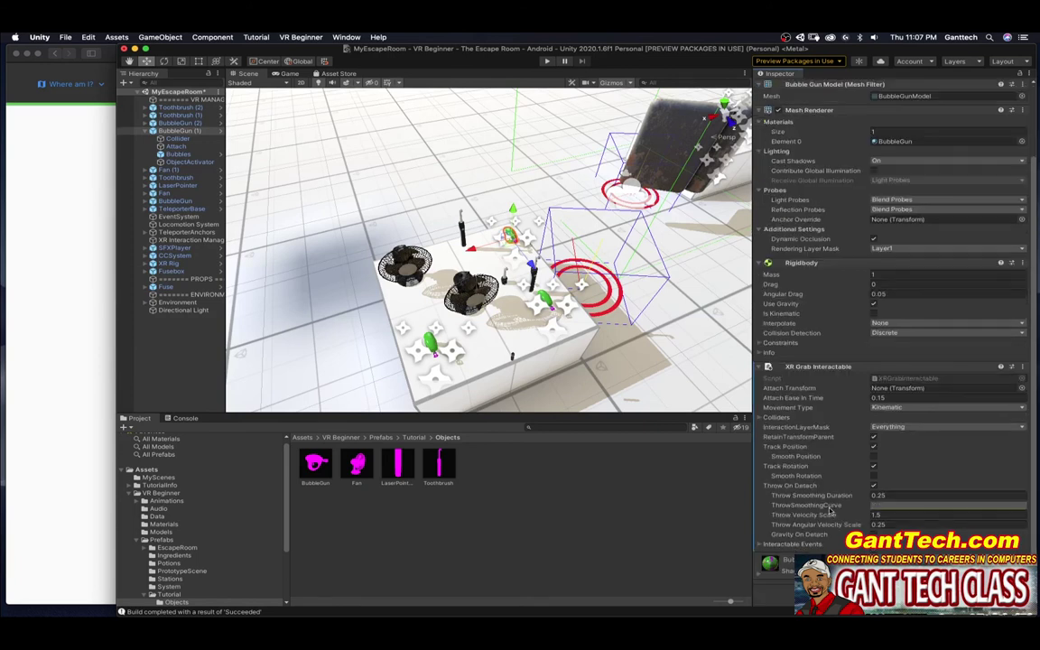
{"action": "left_click", "coordinate": [761, 545]}
{"action": "scroll", "coordinate": [840, 451], "scroll_direction": "down", "scroll_amount": 8}
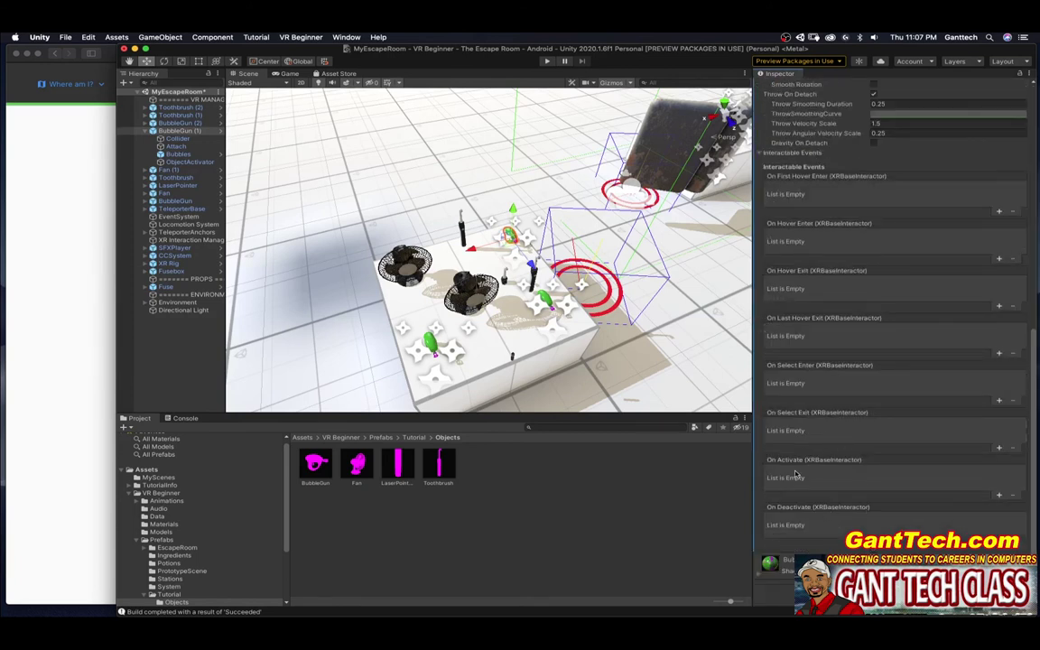
Wire BubbleGun (1)'s On Activate to ObjectActivator.Activated()
{"action": "left_click", "coordinate": [999, 495]}
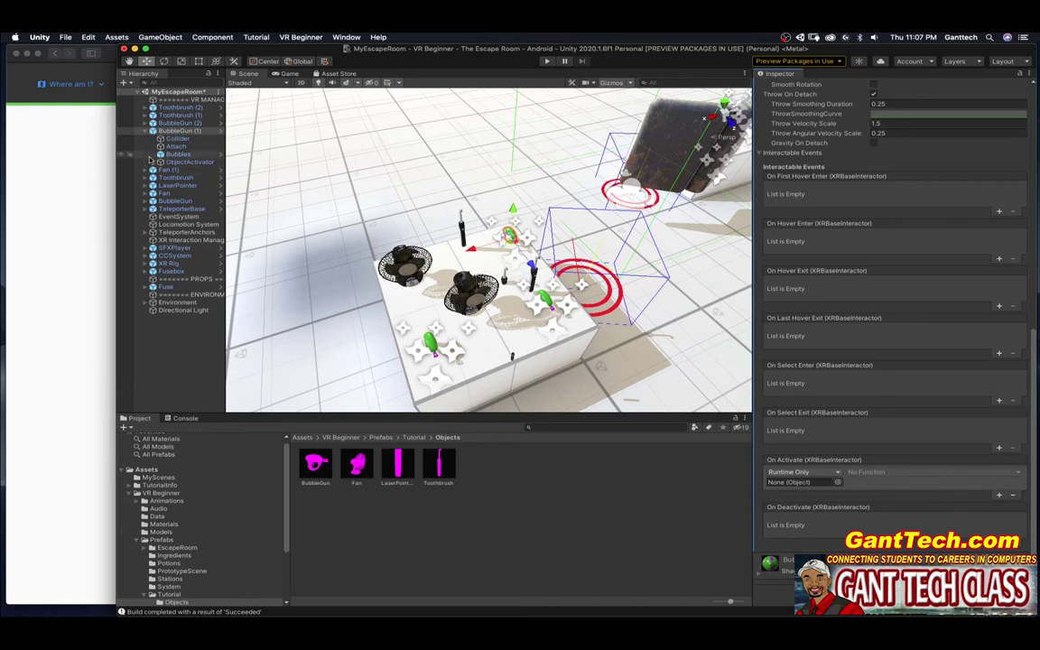
{"action": "left_click_drag", "start_coordinate": [189, 162], "coordinate": [795, 483]}
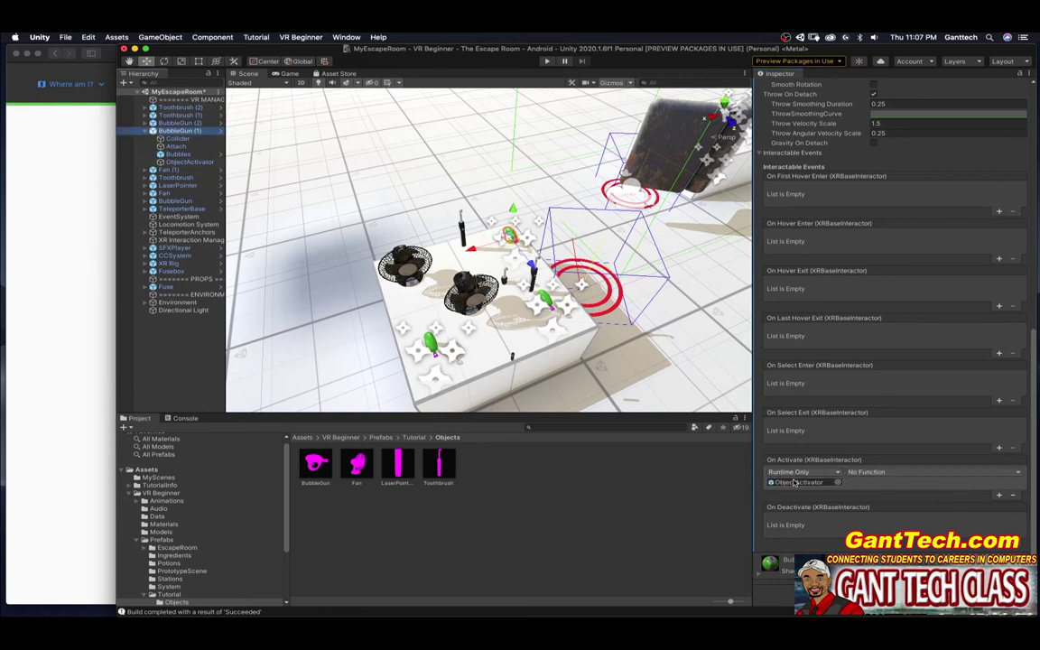
{"action": "left_click", "coordinate": [903, 471]}
{"action": "mouse_move", "coordinate": [894, 511]}
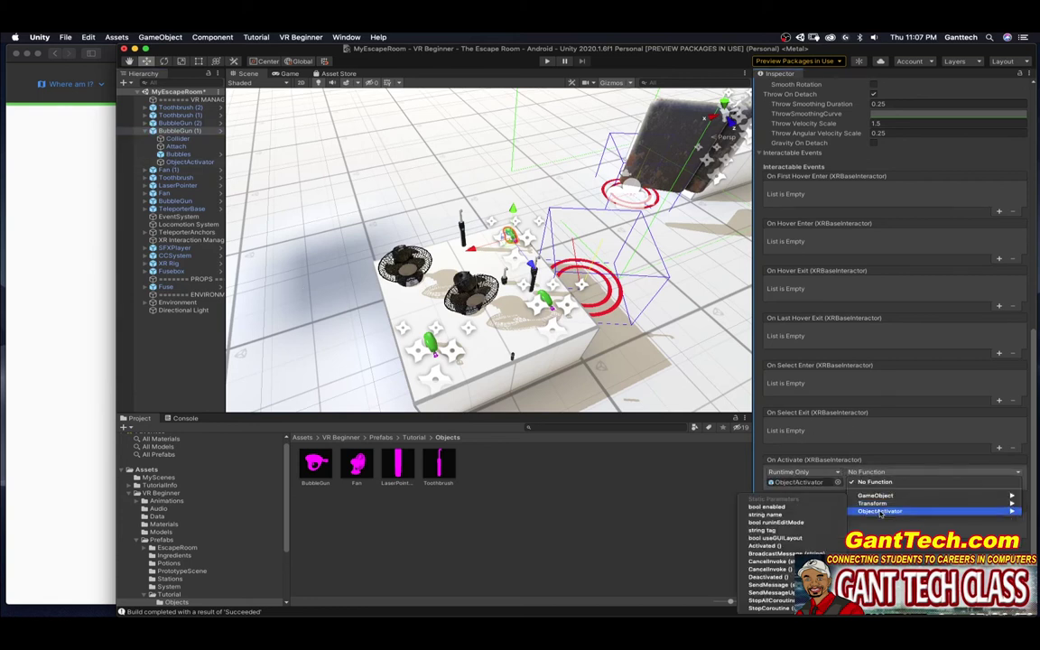
{"action": "left_click", "coordinate": [765, 545]}
Add an XR Grab Interactable to Fan (1) and expand its Interactable Events
{"action": "left_click", "coordinate": [145, 131]}
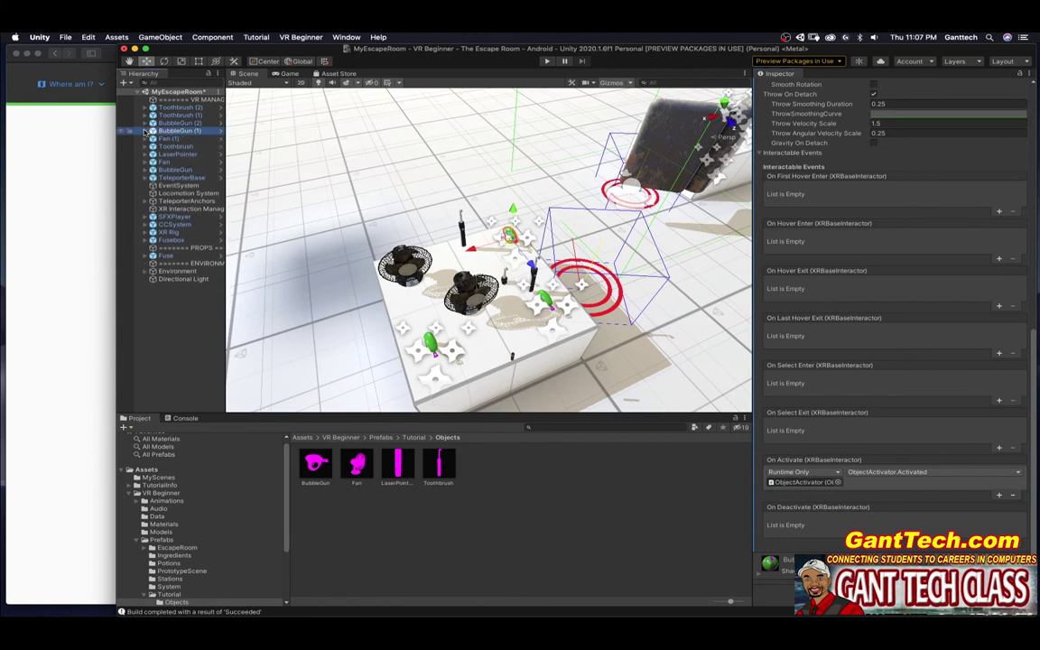
{"action": "left_click", "coordinate": [144, 138]}
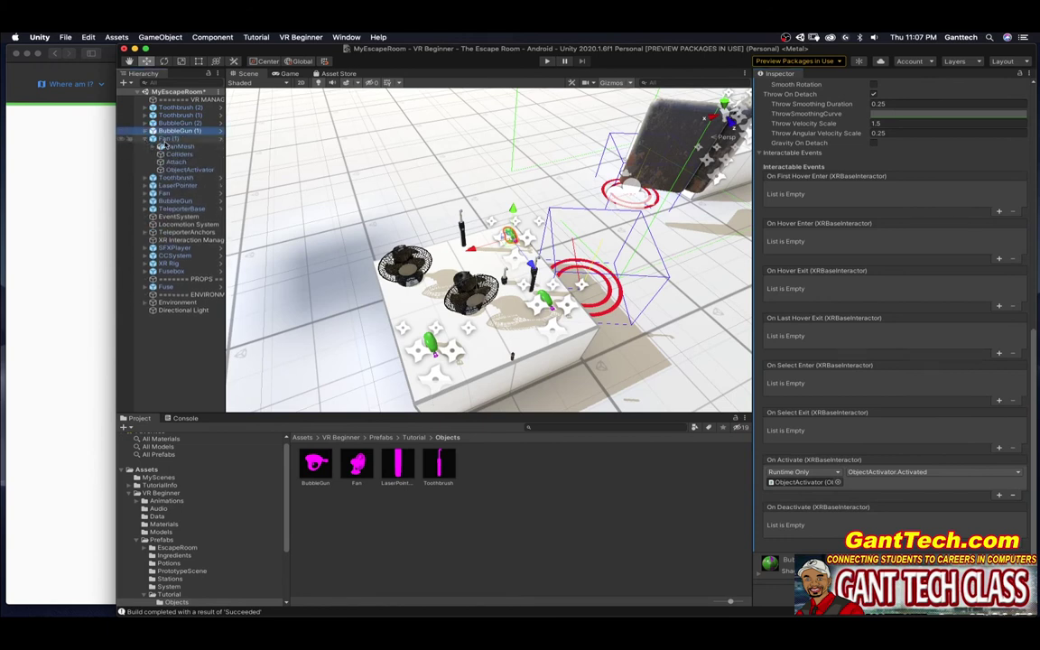
{"action": "left_click", "coordinate": [152, 138]}
{"action": "left_click", "coordinate": [894, 276]}
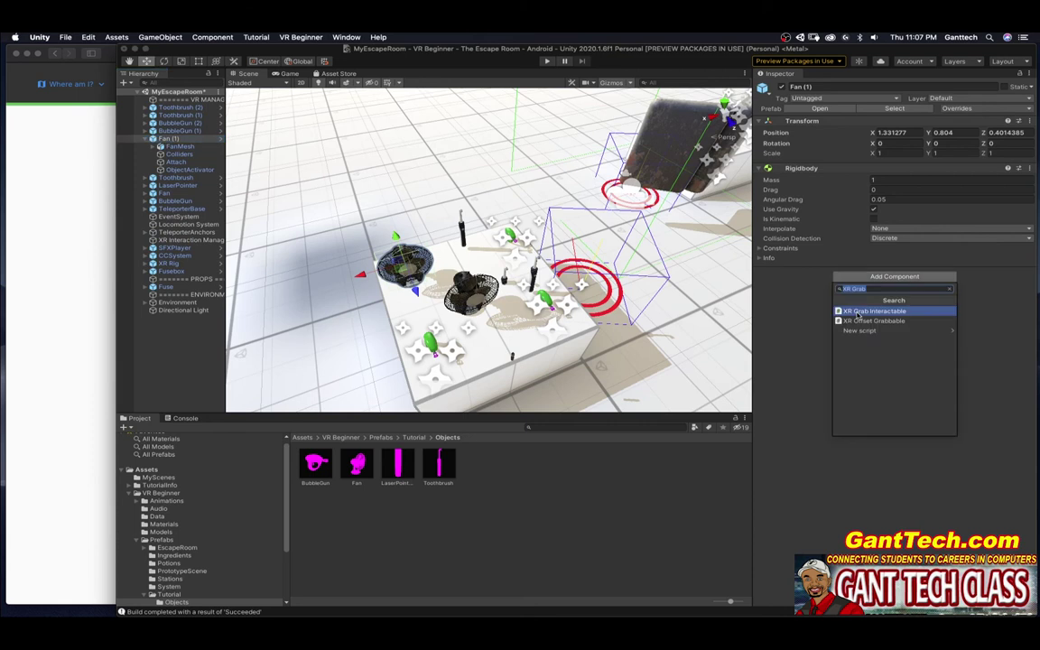
{"action": "left_click", "coordinate": [858, 308]}
{"action": "left_click", "coordinate": [786, 449]}
{"action": "scroll", "coordinate": [794, 451], "scroll_direction": "down", "scroll_amount": 5}
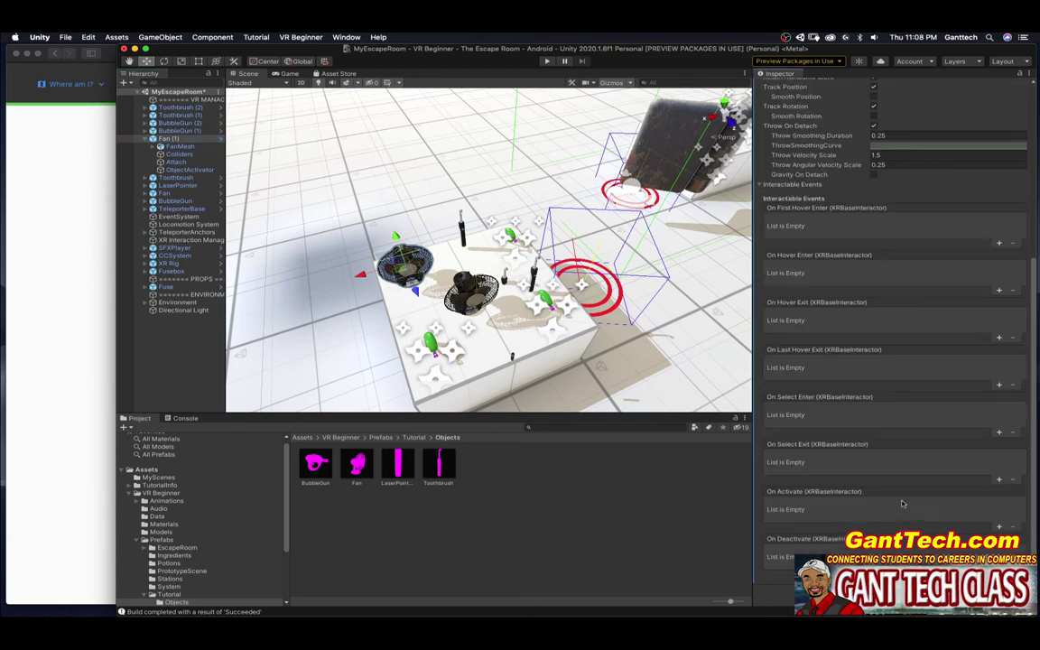
Wire Fan (1)'s On Activate to ObjectActivator.Activated()
{"action": "left_click", "coordinate": [999, 527]}
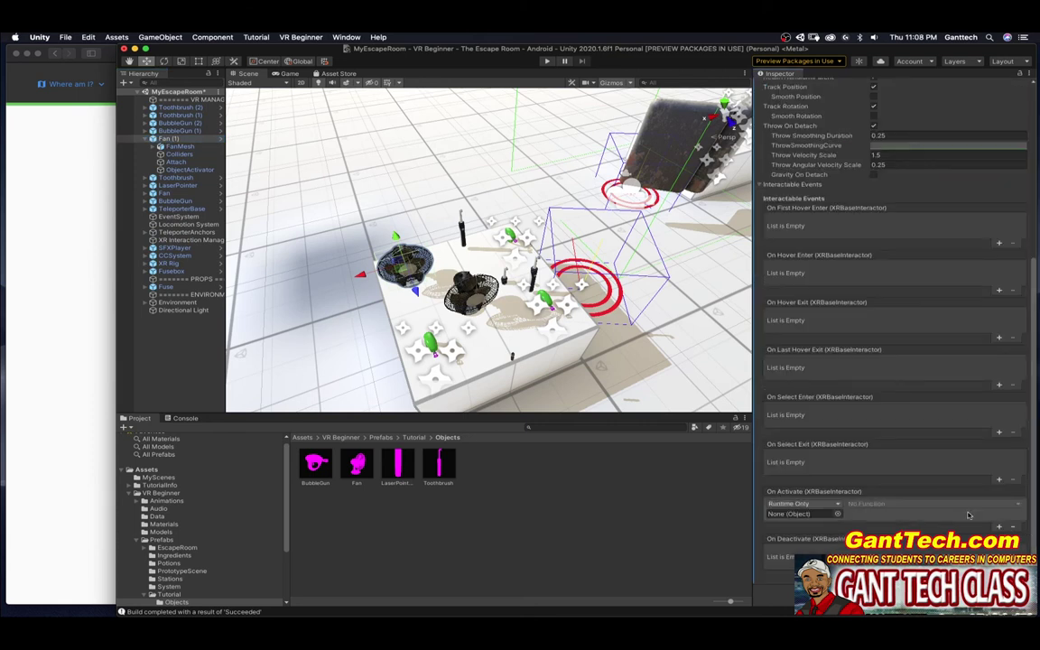
{"action": "left_click_drag", "start_coordinate": [168, 138], "coordinate": [788, 514]}
{"action": "left_click", "coordinate": [930, 503]}
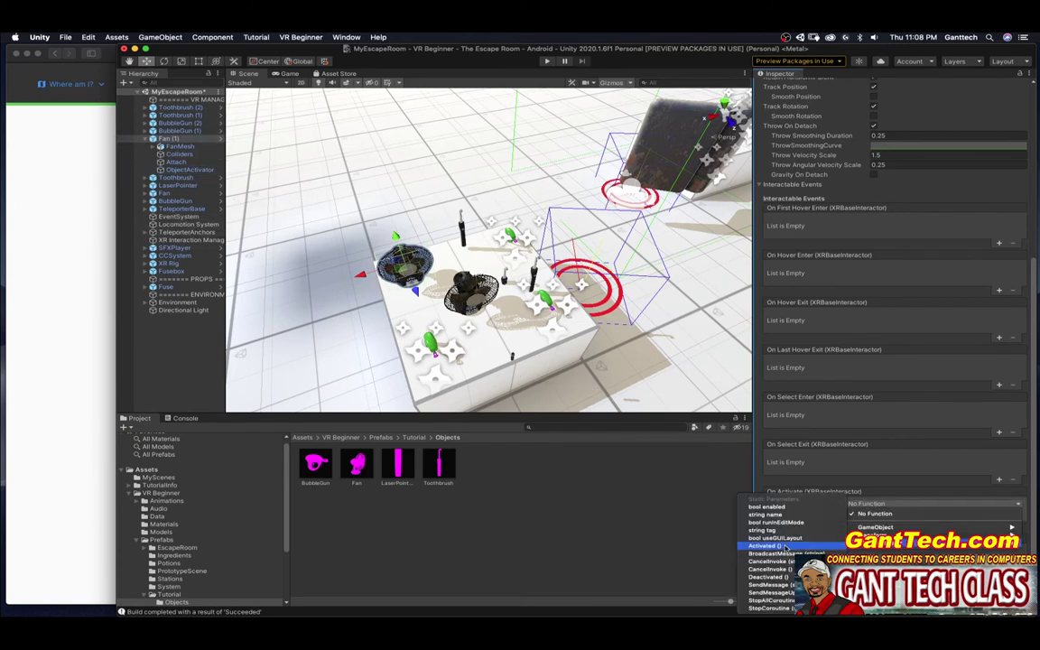
{"action": "left_click", "coordinate": [782, 547]}
{"action": "left_click", "coordinate": [174, 170]}
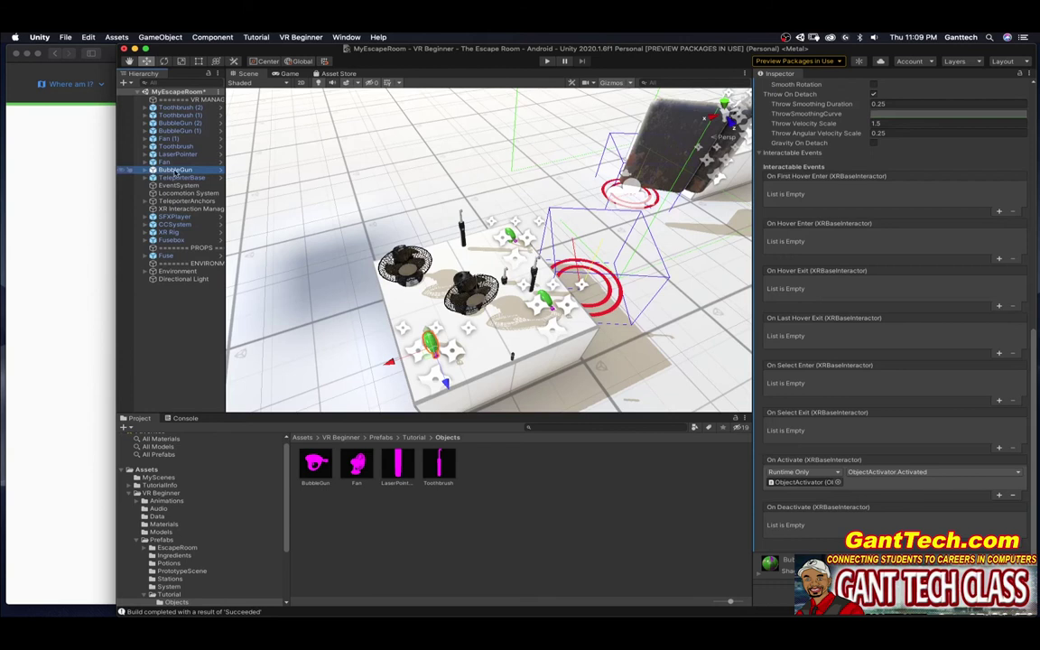
{"action": "left_click", "coordinate": [110, 199]}
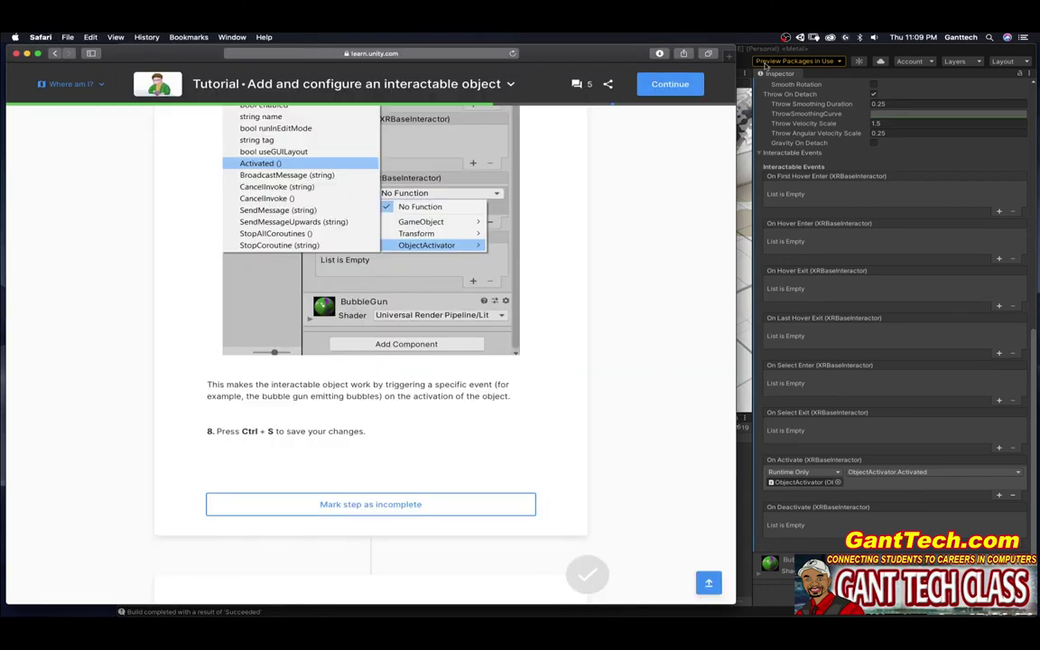
Save the scene with File > Save
{"action": "left_click", "coordinate": [769, 53]}
{"action": "left_click", "coordinate": [65, 37]}
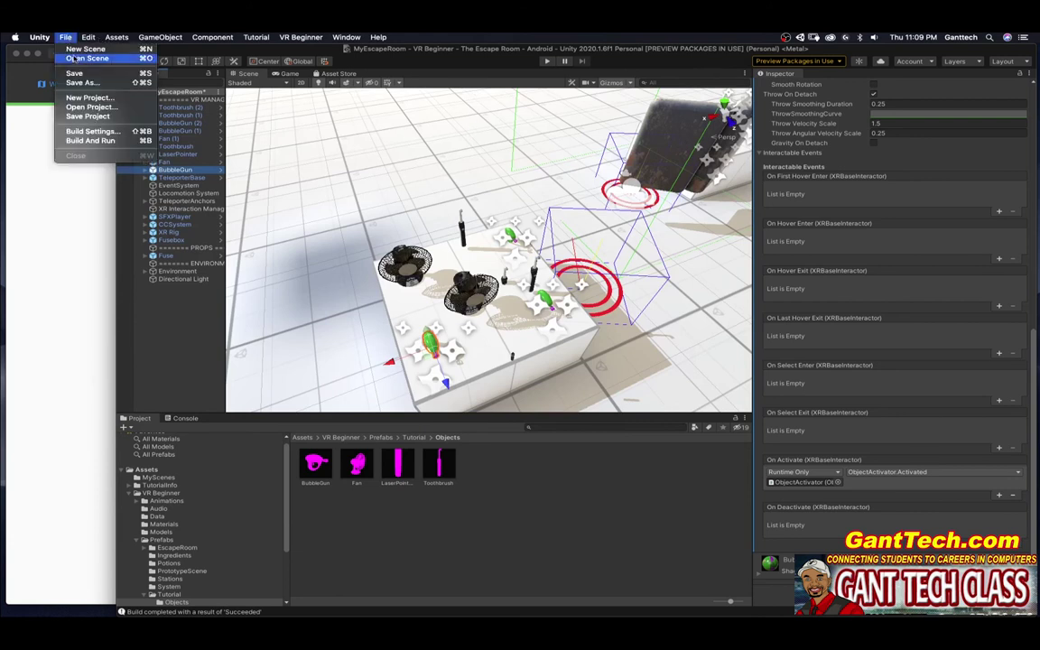
{"action": "left_click", "coordinate": [74, 71]}
Mark the tutorial's Test your interactable object step as completed
{"action": "left_click", "coordinate": [107, 242]}
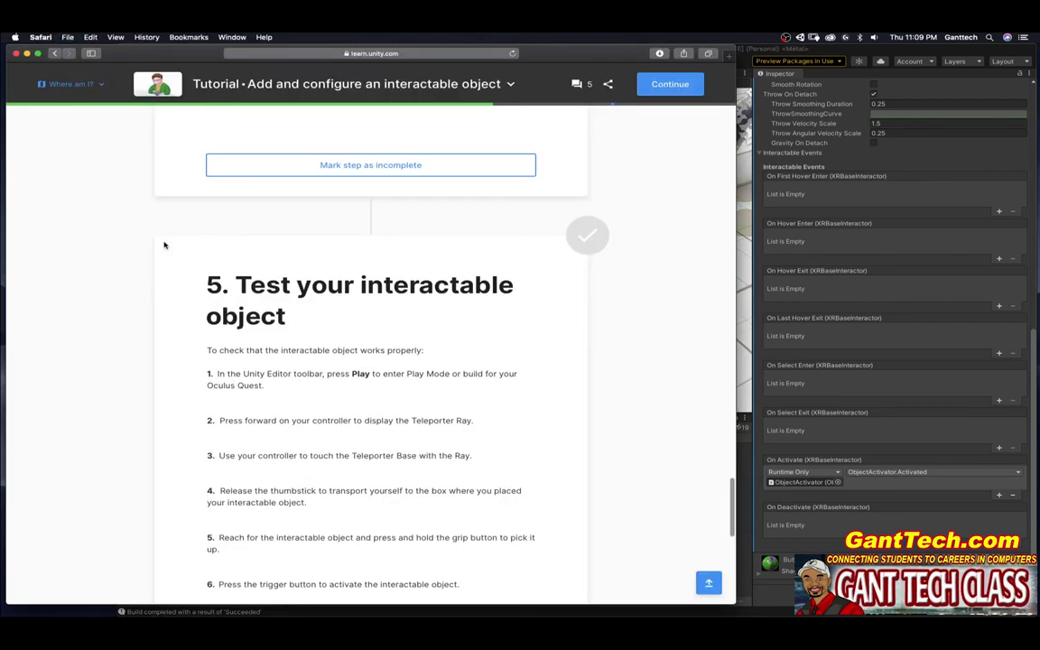
{"action": "scroll", "coordinate": [446, 338], "scroll_direction": "down", "scroll_amount": 4}
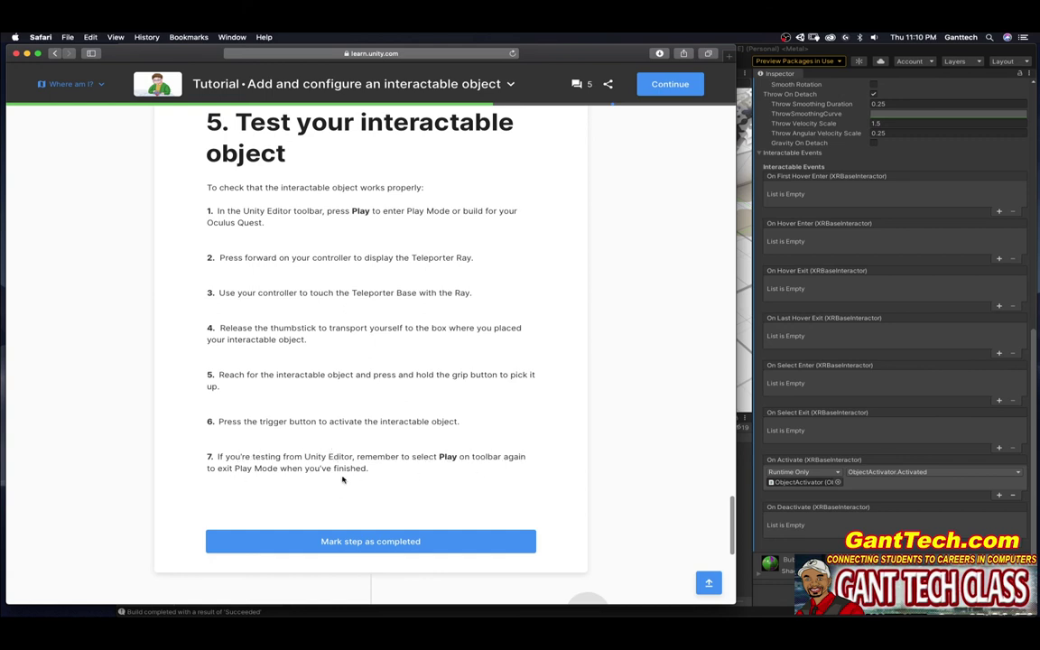
{"action": "left_click", "coordinate": [333, 541]}
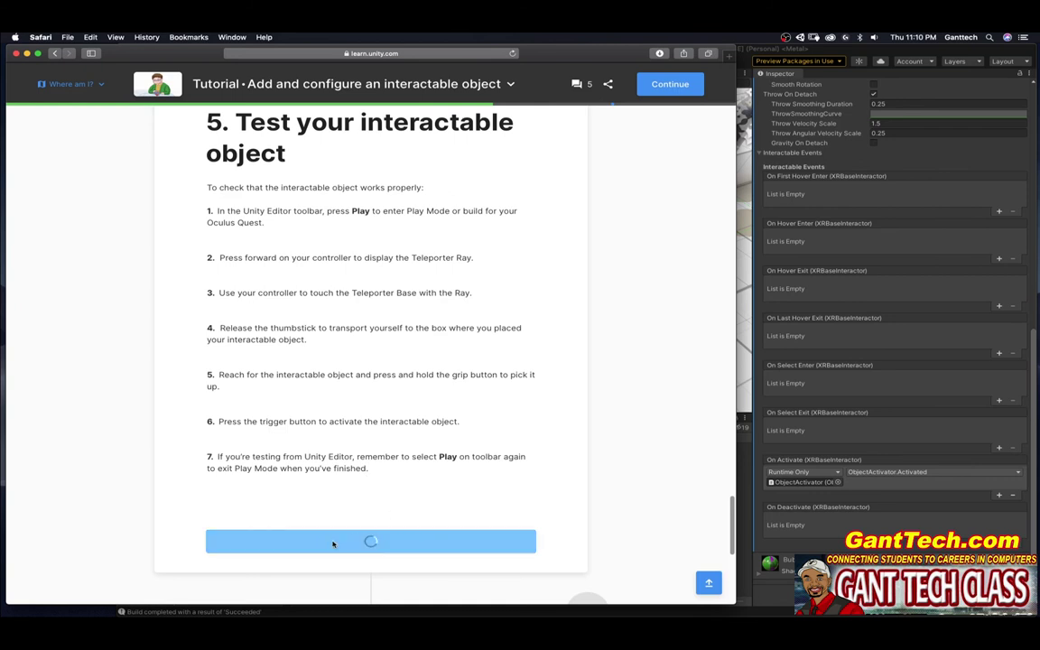
Build and run for Oculus Quest as escapeRoomPrototype, replacing the existing file
{"action": "left_click", "coordinate": [758, 60]}
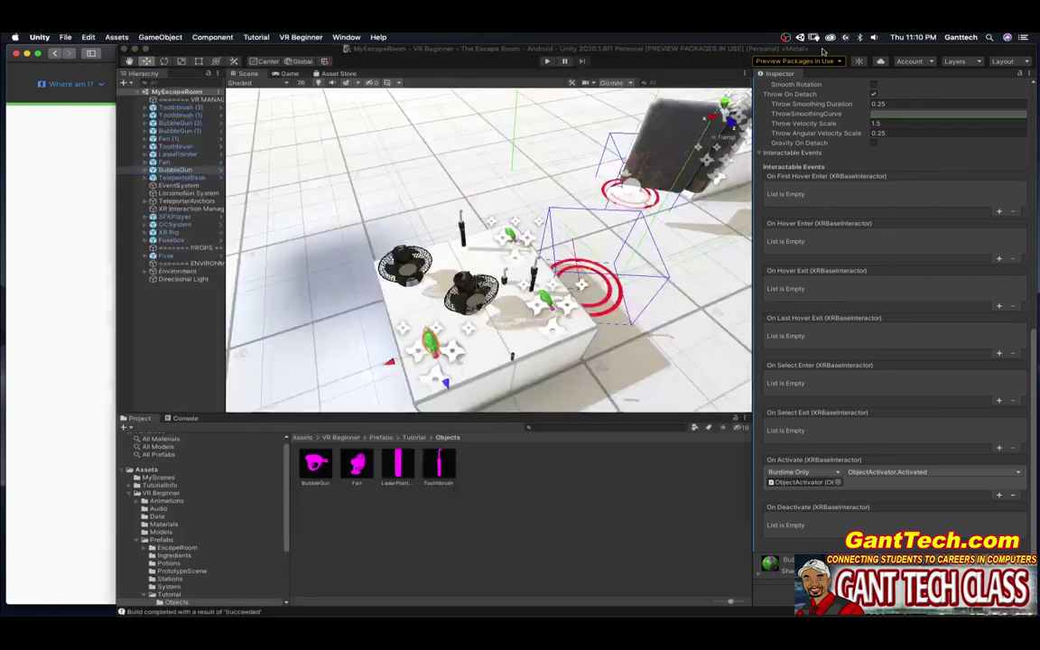
{"action": "left_click", "coordinate": [65, 37]}
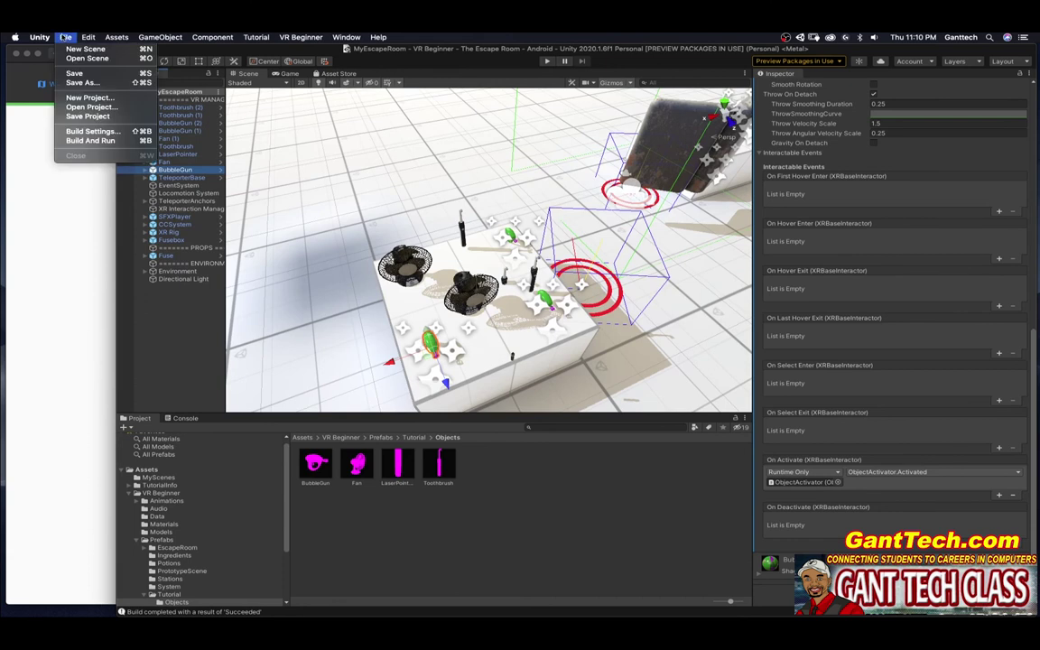
{"action": "left_click", "coordinate": [90, 133]}
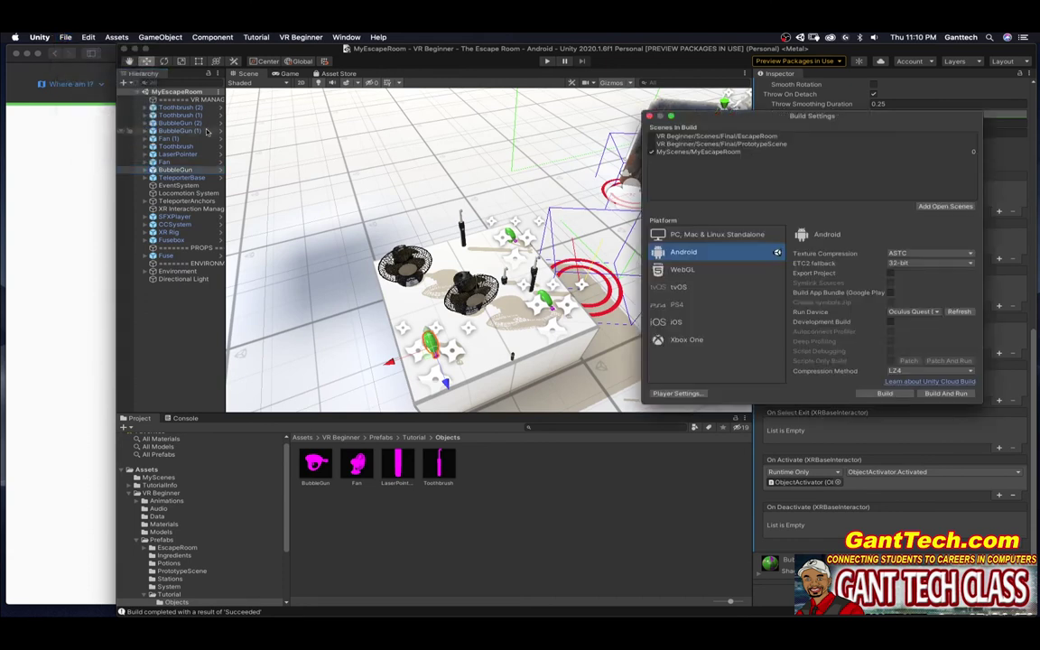
{"action": "left_click", "coordinate": [936, 312]}
{"action": "left_click", "coordinate": [936, 312]}
{"action": "left_click", "coordinate": [944, 395]}
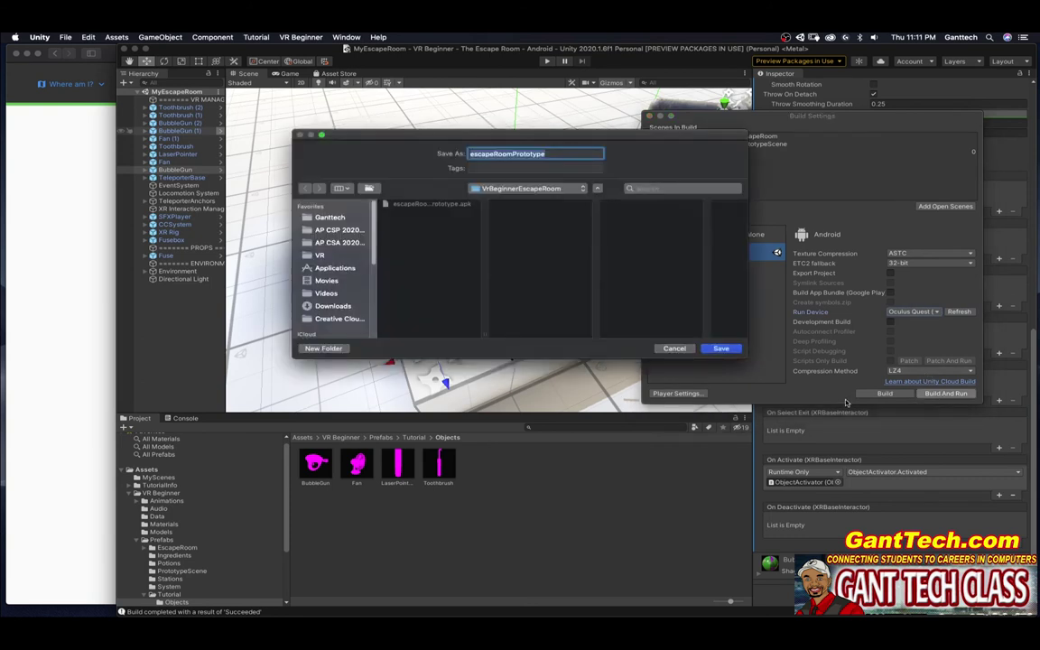
{"action": "left_click", "coordinate": [722, 348]}
{"action": "left_click", "coordinate": [597, 197]}
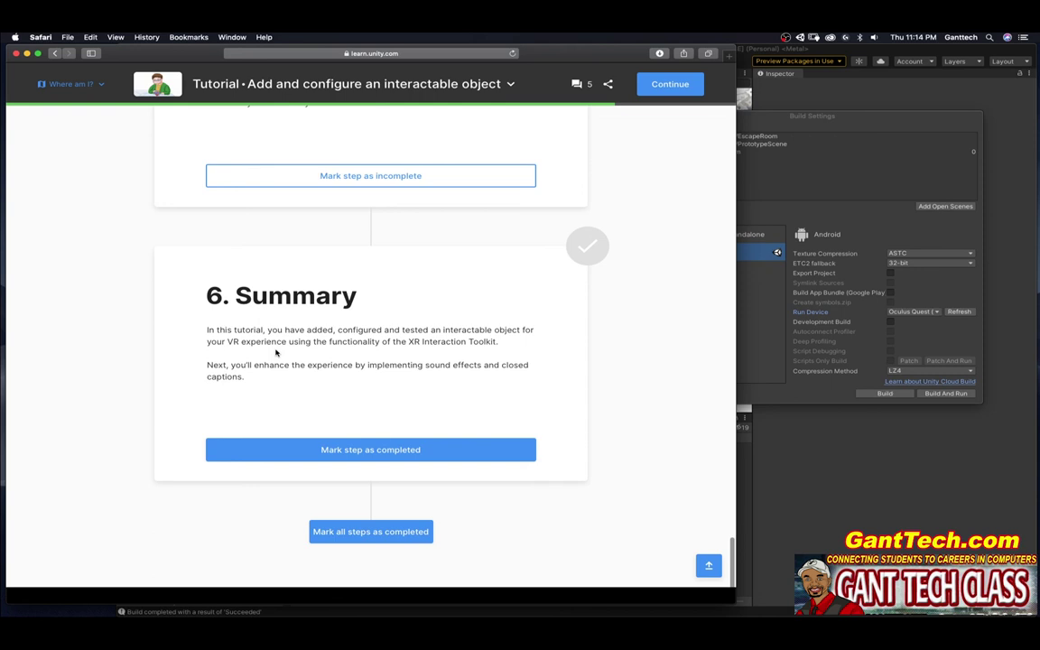
Mark the Summary step completed to finish the tutorial
{"action": "left_click", "coordinate": [372, 450]}
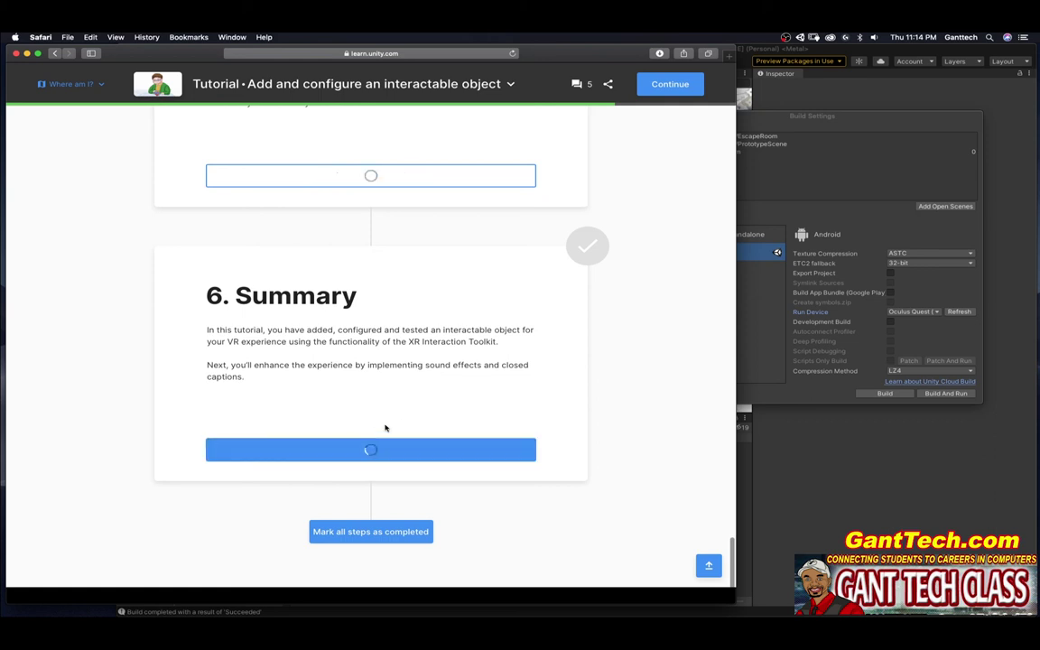